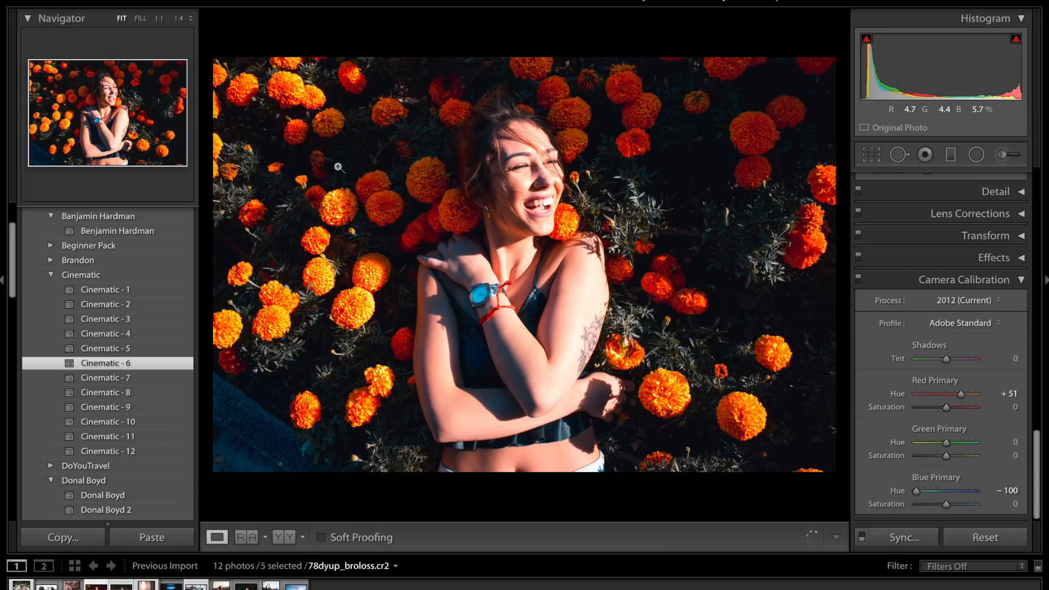
Compare the edited marigold portrait with its unedited version.
{"action": "key", "text": "backslash"}
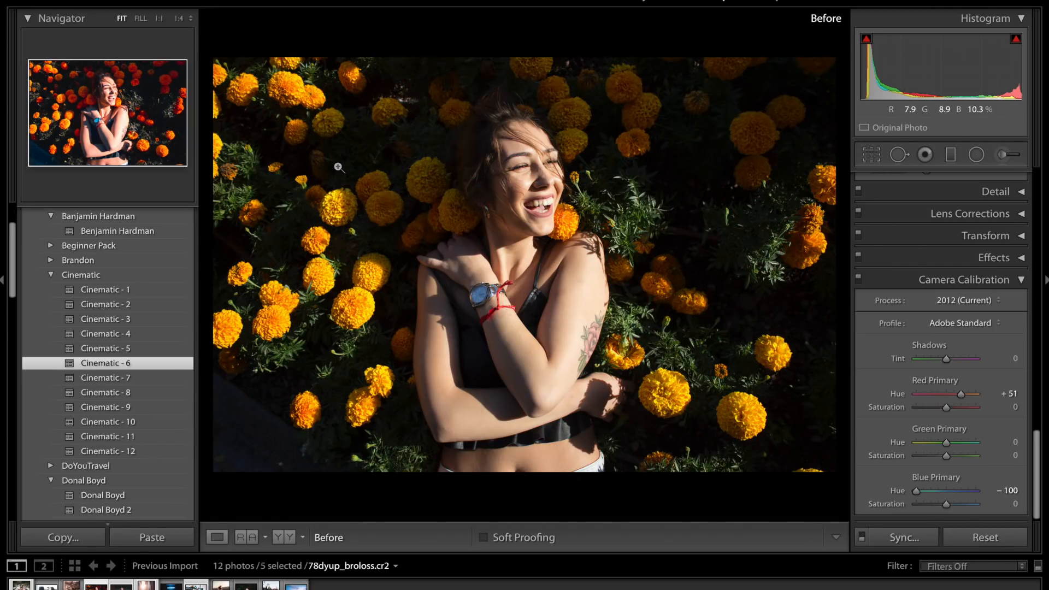
{"action": "key", "text": "backslash"}
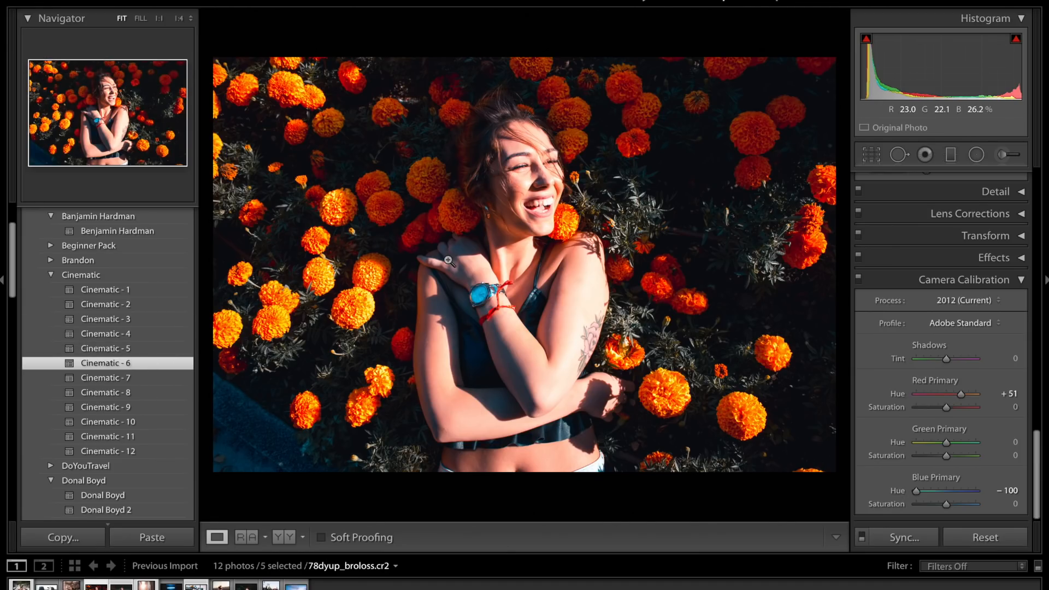
Switch to the browser and examine the before-and-after sample photos on the Cinematic Film Look Preset Pack page.
{"action": "key", "text": "super+Tab"}
{"action": "key", "text": "super+Tab"}
{"action": "key", "text": "super+Tab"}
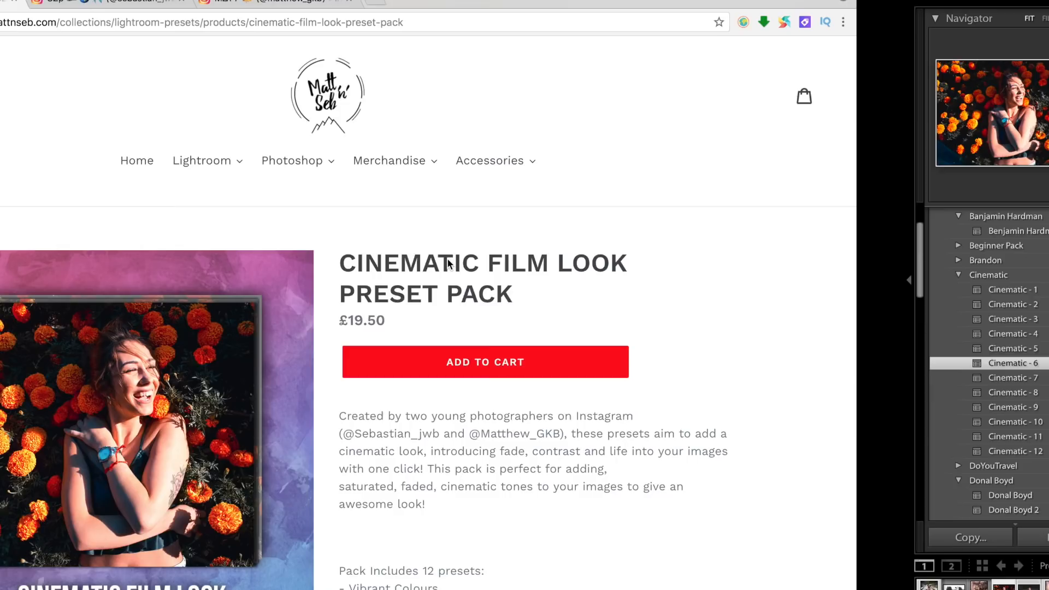
{"action": "scroll", "coordinate": [765, 164], "scroll_direction": "down", "scroll_amount": 2}
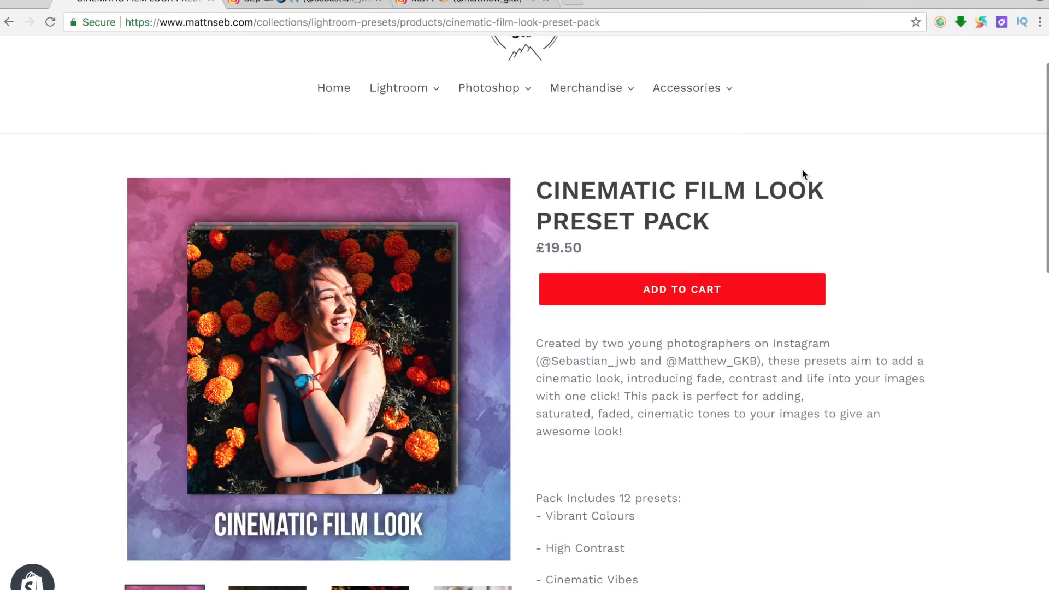
{"action": "scroll", "coordinate": [669, 578], "scroll_direction": "down", "scroll_amount": 3}
{"action": "left_click", "coordinate": [274, 480]}
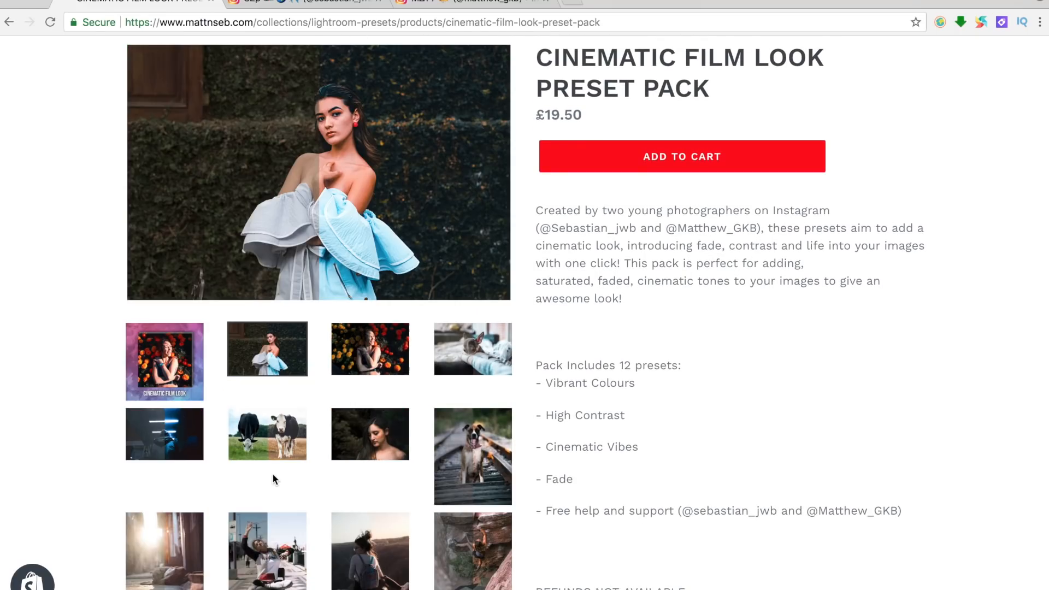
{"action": "left_click", "coordinate": [484, 362]}
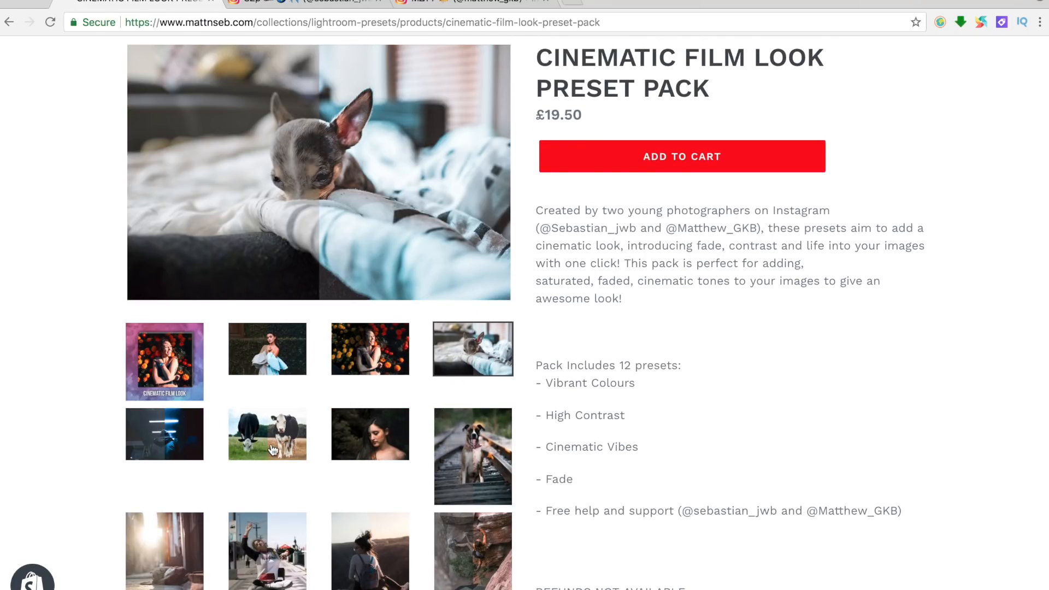
{"action": "left_click", "coordinate": [377, 436]}
{"action": "left_click", "coordinate": [483, 438]}
{"action": "scroll", "coordinate": [484, 441], "scroll_direction": "down", "scroll_amount": 3}
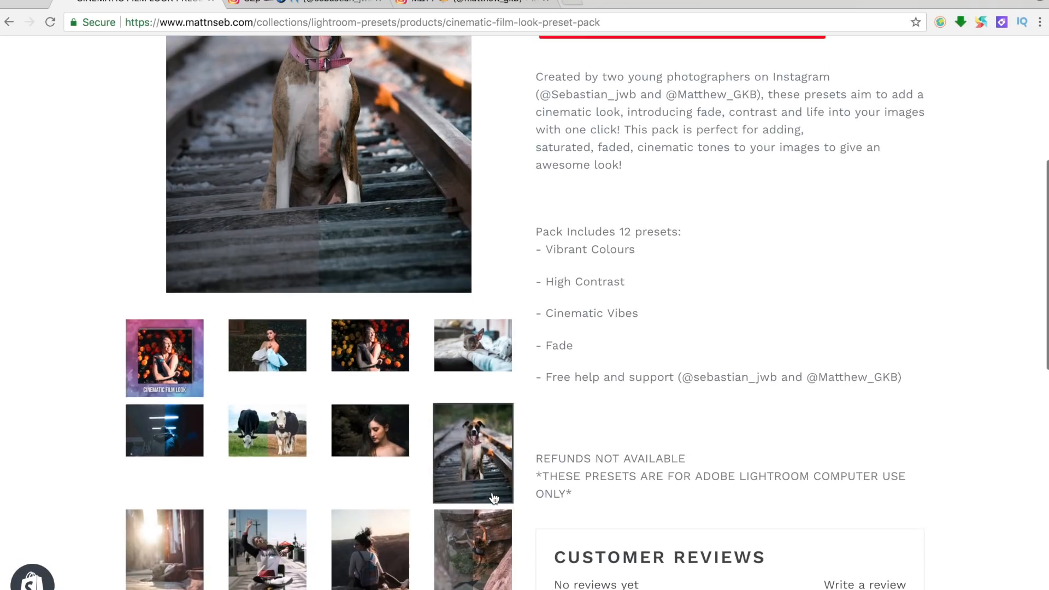
{"action": "left_click", "coordinate": [283, 552]}
{"action": "left_click", "coordinate": [180, 553]}
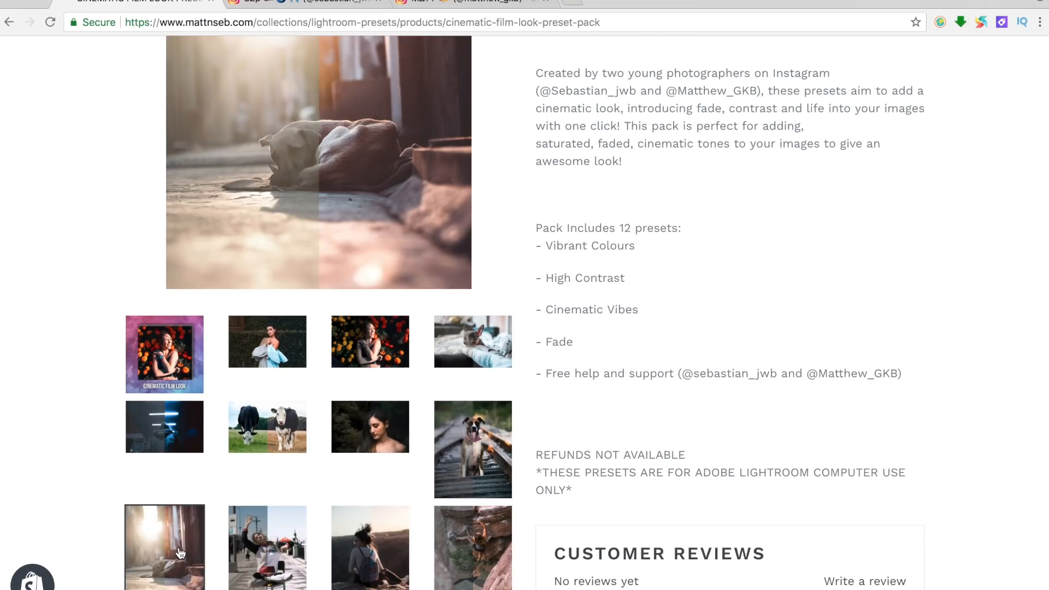
{"action": "left_click", "coordinate": [171, 441]}
{"action": "scroll", "coordinate": [625, 355], "scroll_direction": "up", "scroll_amount": 5}
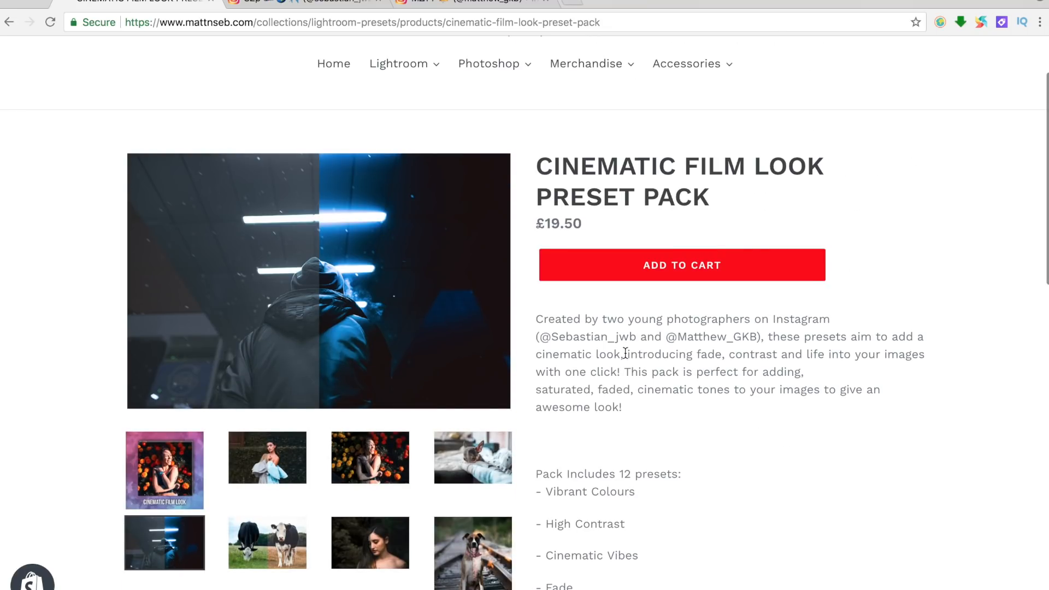
Switch back to Lightroom, reset all develop settings of the marigold portrait and compare it with the original.
{"action": "key", "text": "super+Tab"}
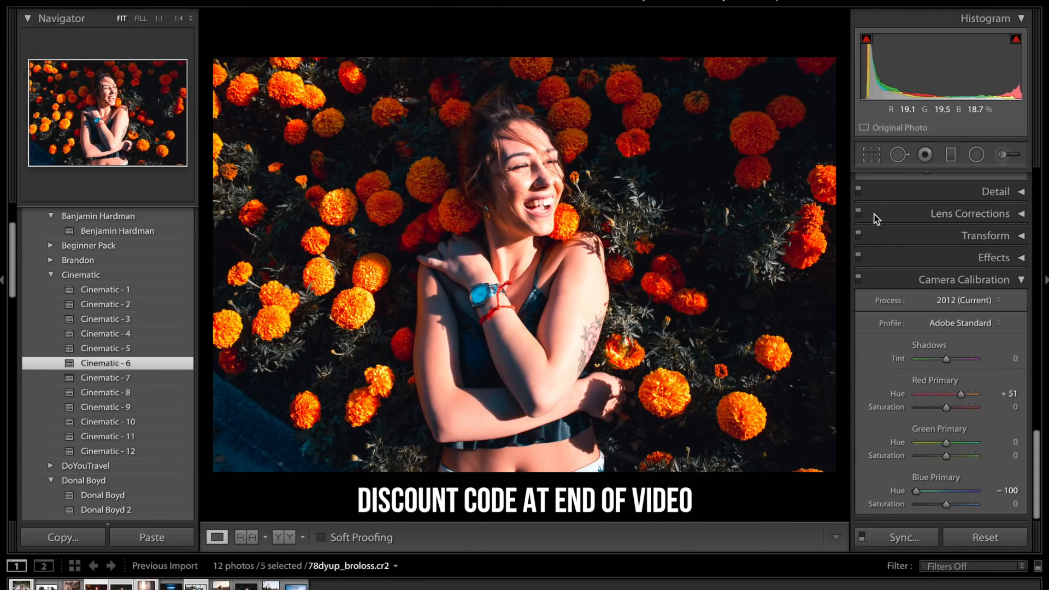
{"action": "left_click", "coordinate": [998, 280]}
{"action": "left_click", "coordinate": [998, 280]}
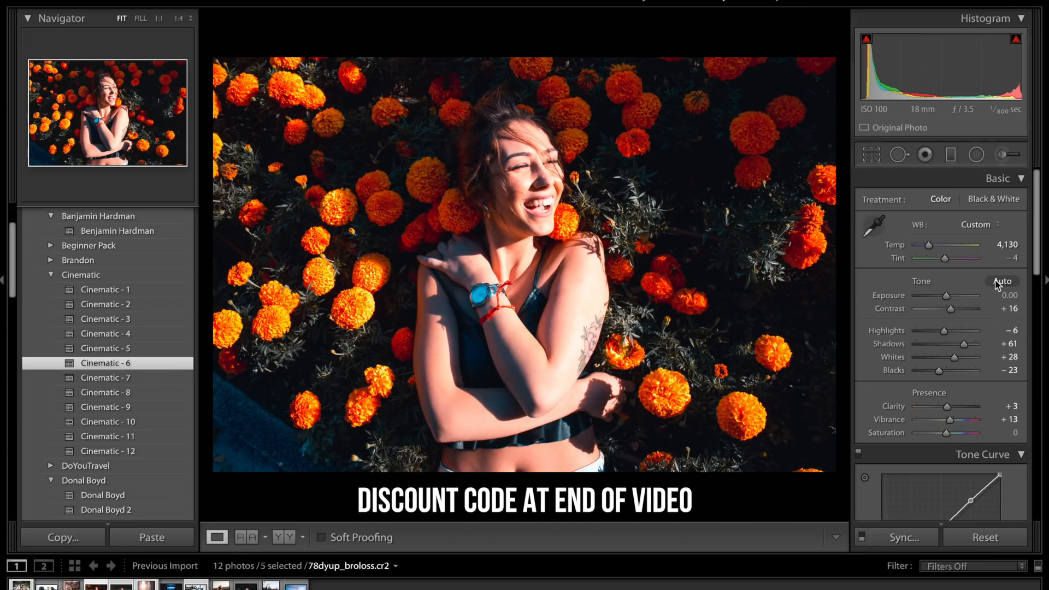
{"action": "left_click", "coordinate": [969, 542]}
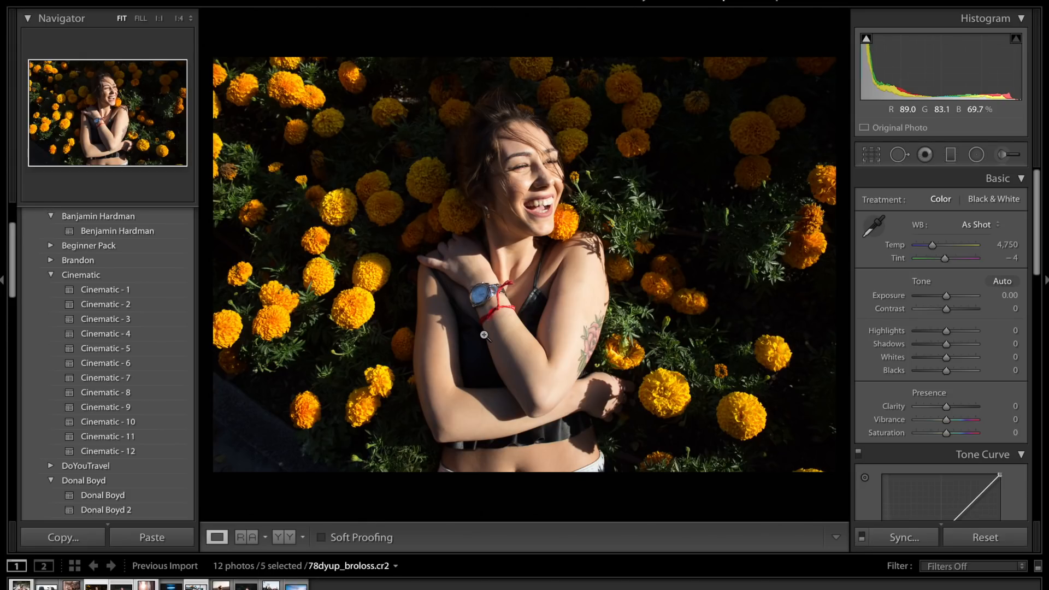
{"action": "key", "text": "backslash"}
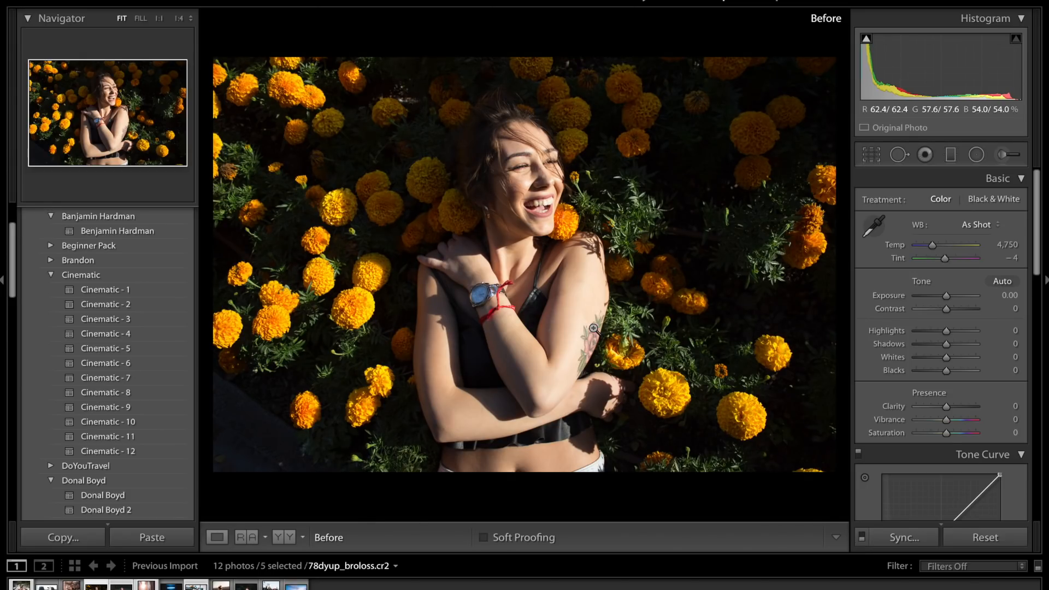
{"action": "key", "text": "backslash"}
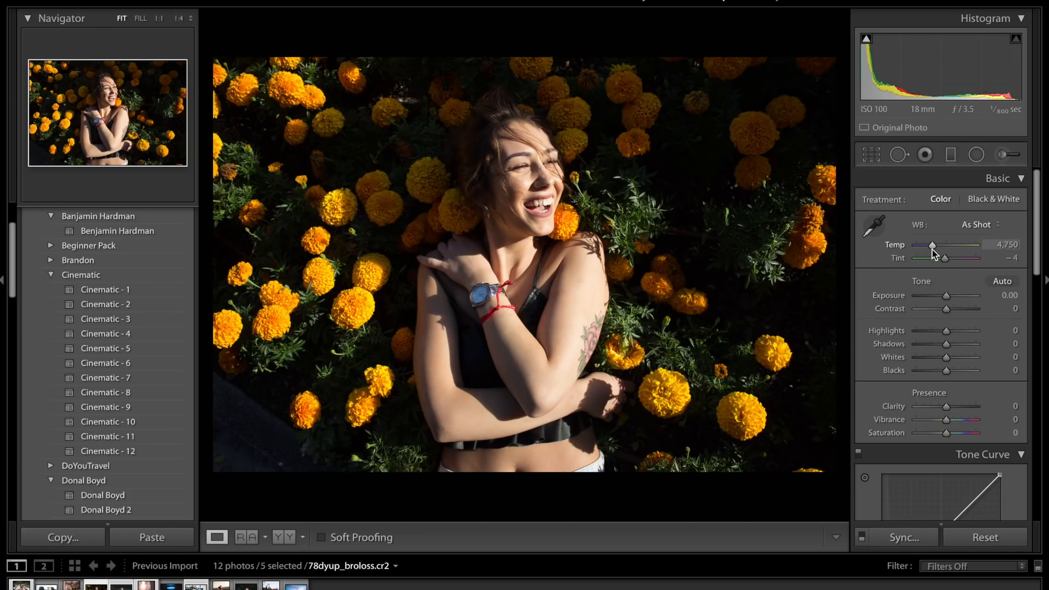
Cool the photo's white balance to a temperature of 4,041 and lower the contrast to -100.
{"action": "left_click_drag", "start_coordinate": [932, 247], "coordinate": [929, 249]}
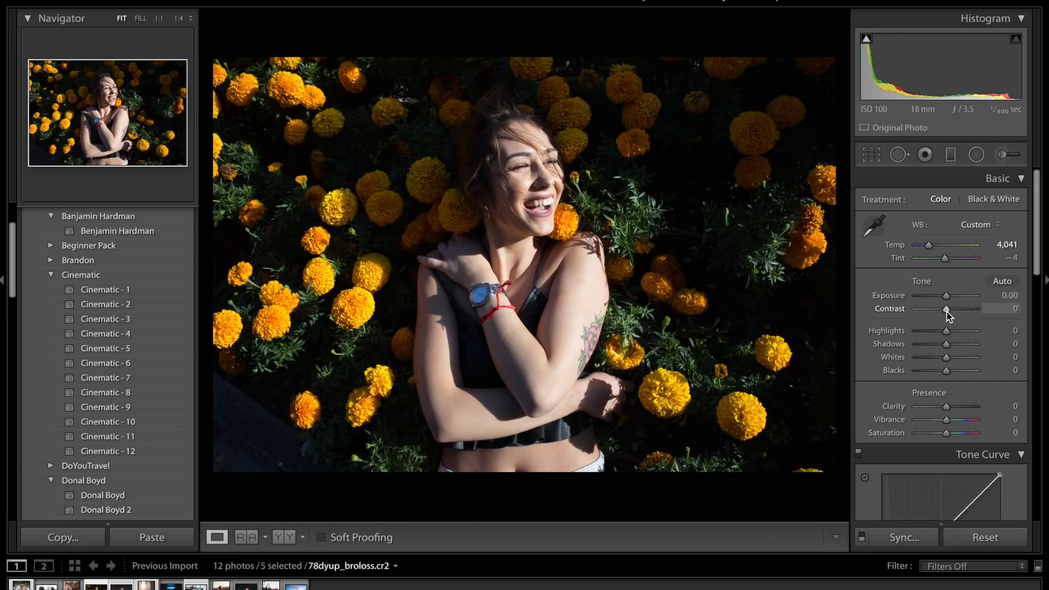
{"action": "left_click_drag", "start_coordinate": [947, 315], "coordinate": [917, 315]}
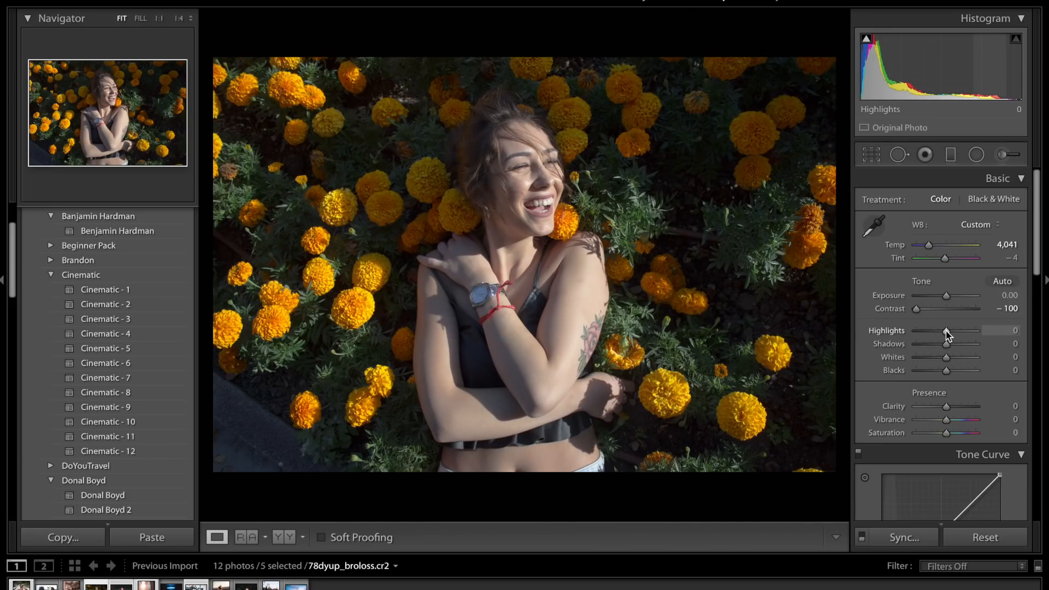
Set the basic tone values to highlights -7, shadows +62, whites +29 and blacks -25.
{"action": "left_click_drag", "start_coordinate": [946, 333], "coordinate": [944, 332]}
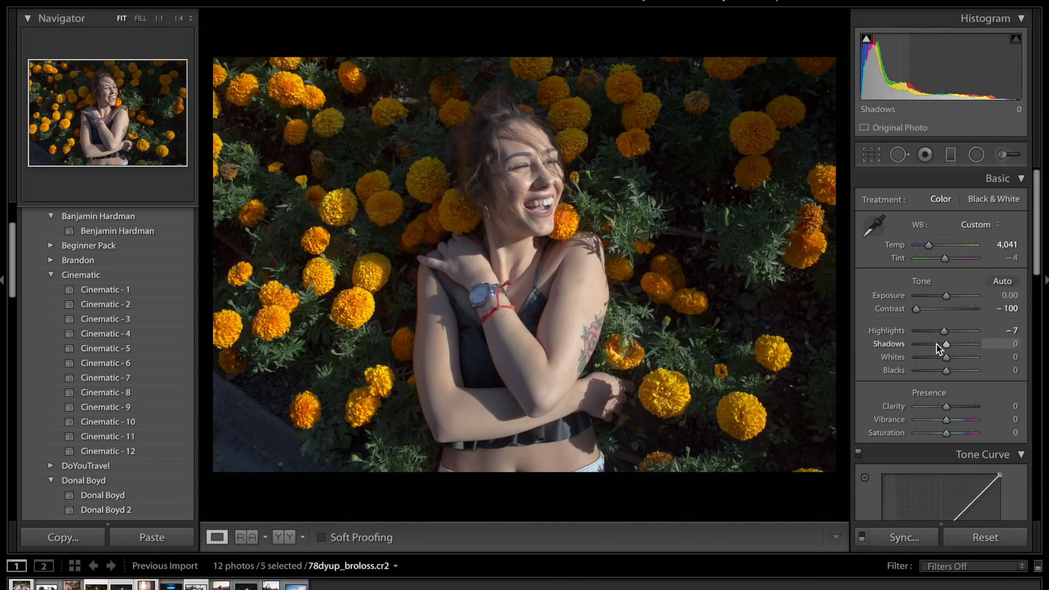
{"action": "left_click", "coordinate": [965, 344]}
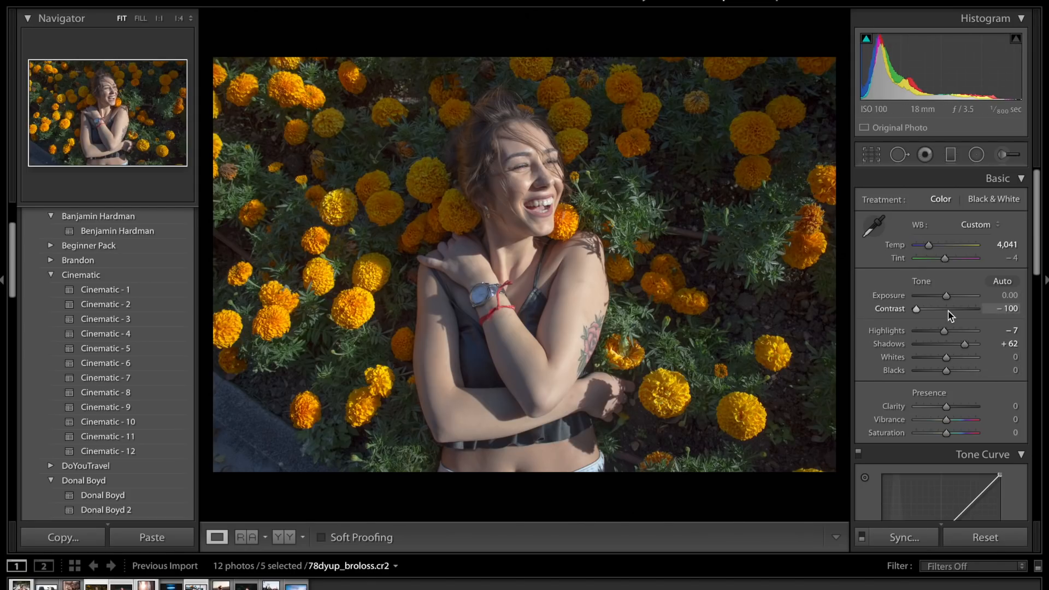
{"action": "left_click", "coordinate": [958, 359]}
{"action": "left_click_drag", "start_coordinate": [958, 359], "coordinate": [954, 359]}
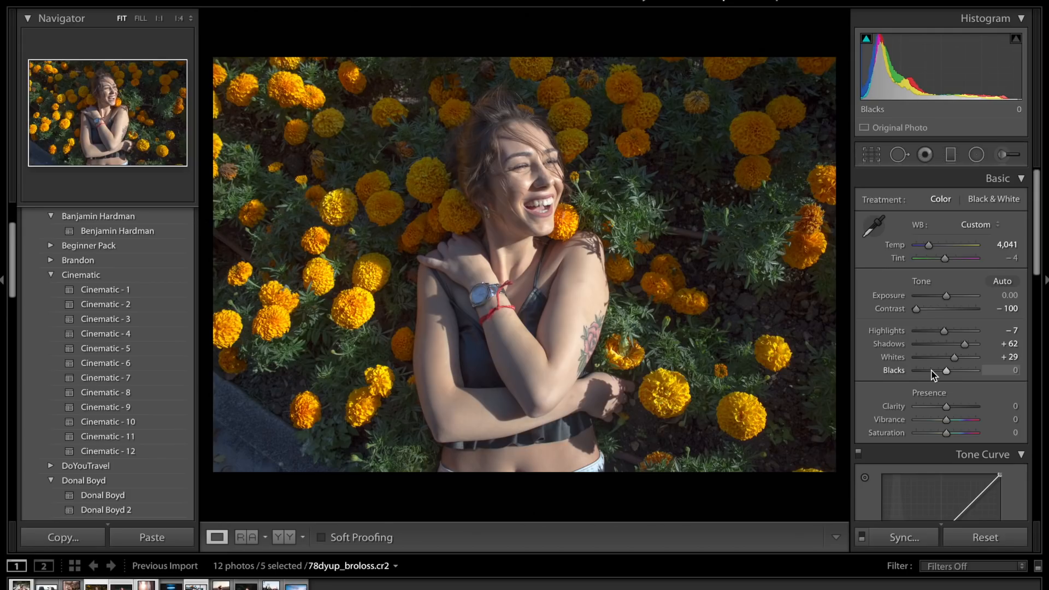
{"action": "left_click", "coordinate": [937, 370]}
{"action": "left_click_drag", "start_coordinate": [939, 370], "coordinate": [939, 371]}
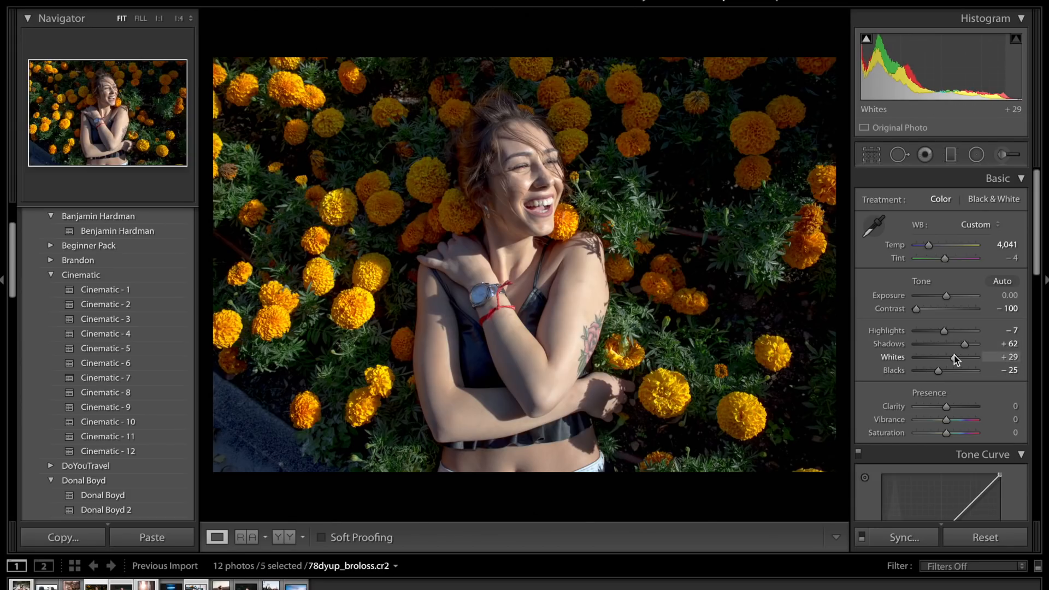
Raise the photo's vibrance to +15.
{"action": "scroll", "coordinate": [954, 355], "scroll_direction": "down", "scroll_amount": 2}
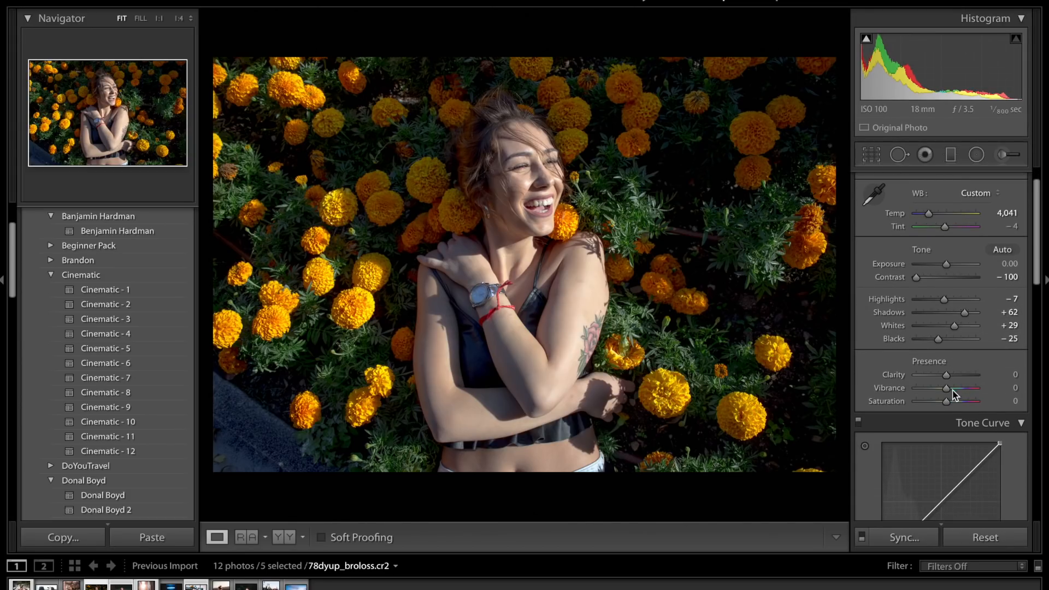
{"action": "left_click_drag", "start_coordinate": [948, 392], "coordinate": [952, 392]}
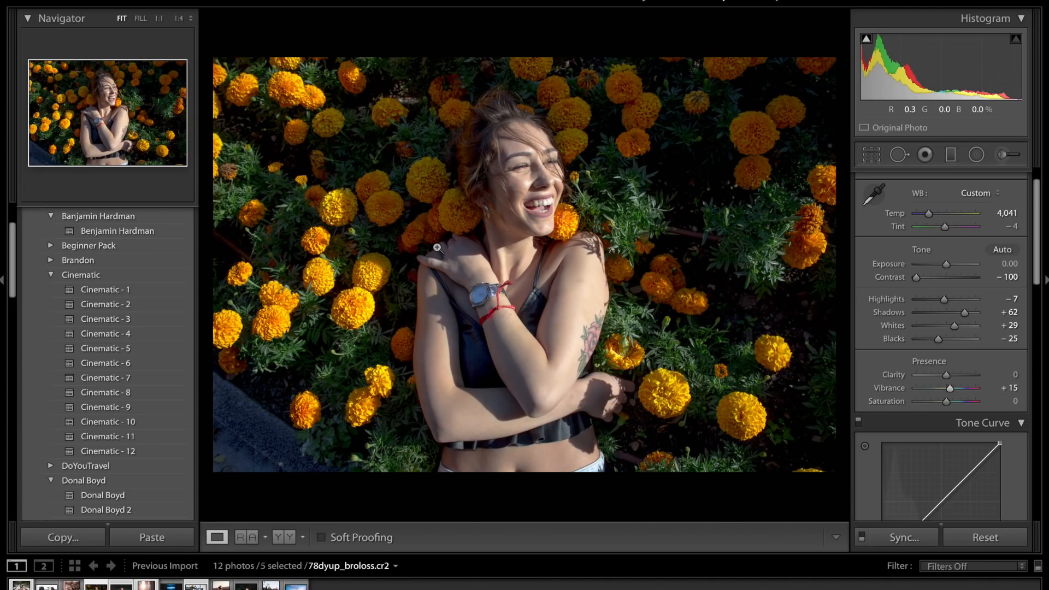
Shift the HSL hues to red -28, orange +15 and yellow +31, and compare the photo with and without the HSL changes.
{"action": "left_click", "coordinate": [1006, 423]}
{"action": "scroll", "coordinate": [1004, 424], "scroll_direction": "down", "scroll_amount": 3}
{"action": "scroll", "coordinate": [1004, 424], "scroll_direction": "down", "scroll_amount": 4}
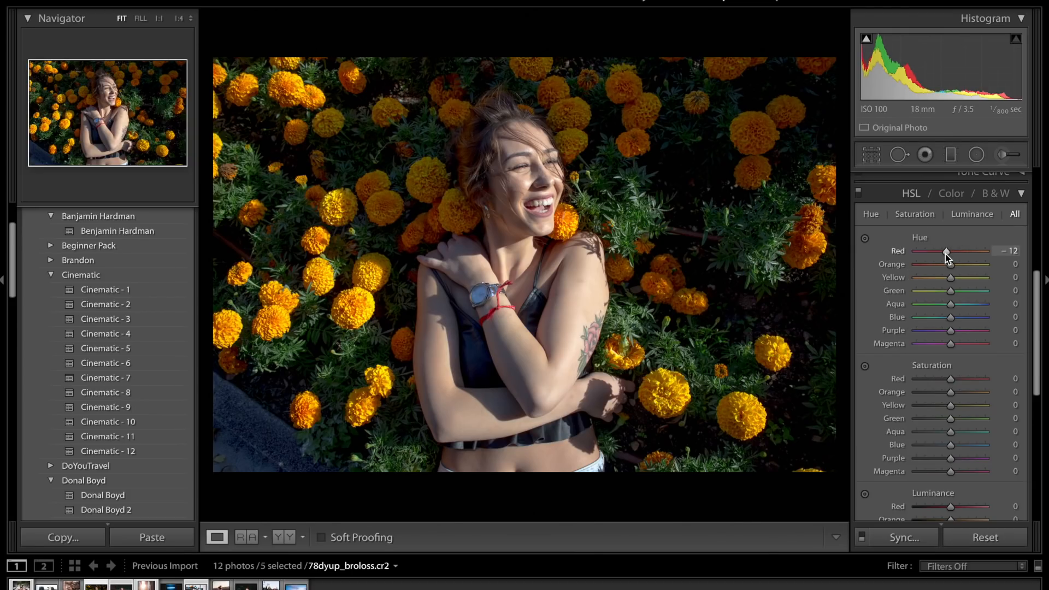
{"action": "left_click_drag", "start_coordinate": [945, 253], "coordinate": [941, 254]}
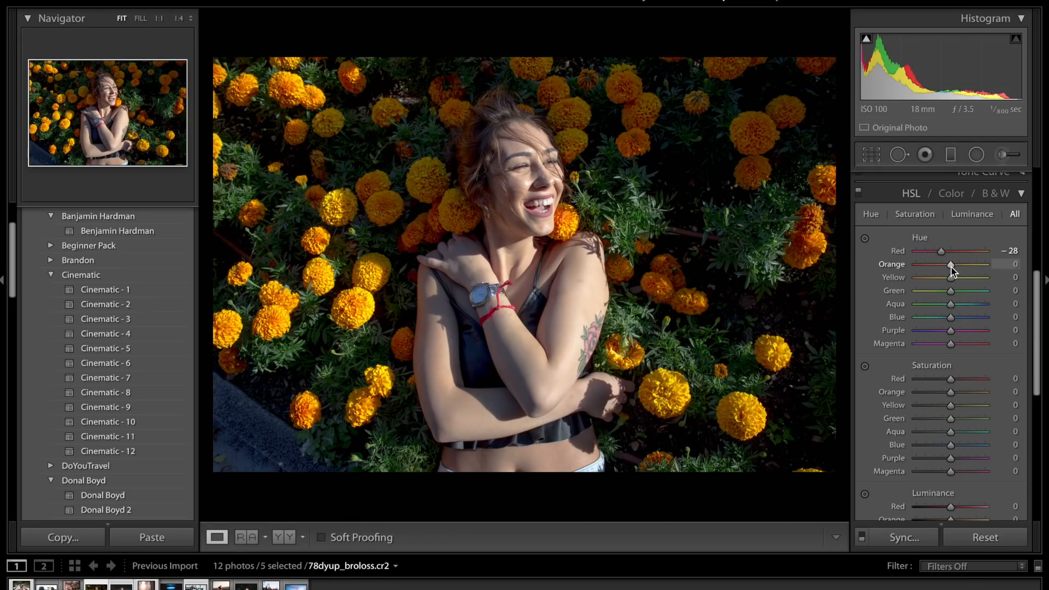
{"action": "left_click_drag", "start_coordinate": [952, 268], "coordinate": [956, 268]}
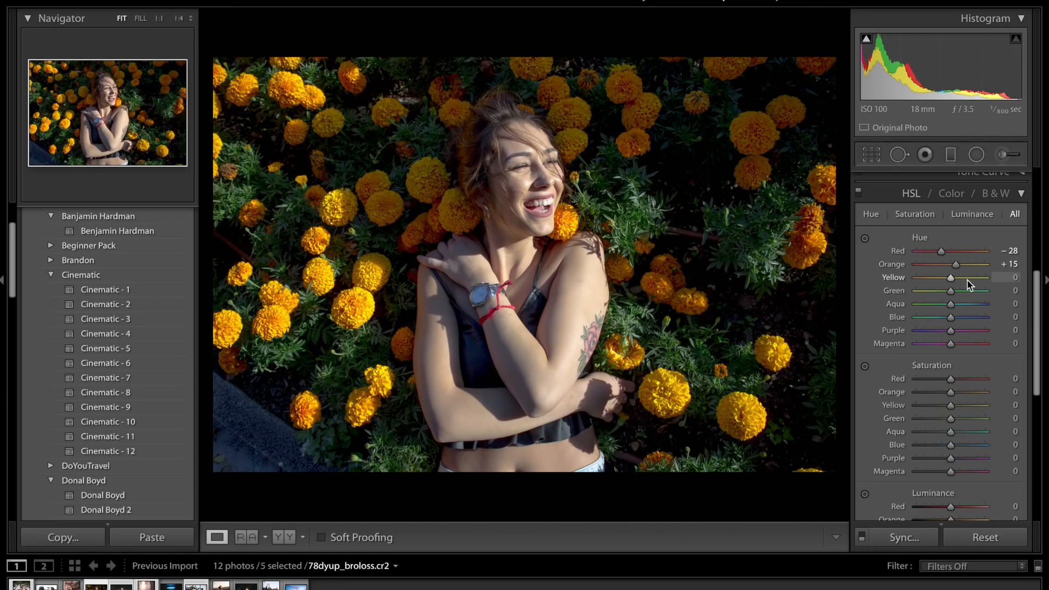
{"action": "left_click_drag", "start_coordinate": [952, 278], "coordinate": [963, 279]}
{"action": "left_click", "coordinate": [858, 193]}
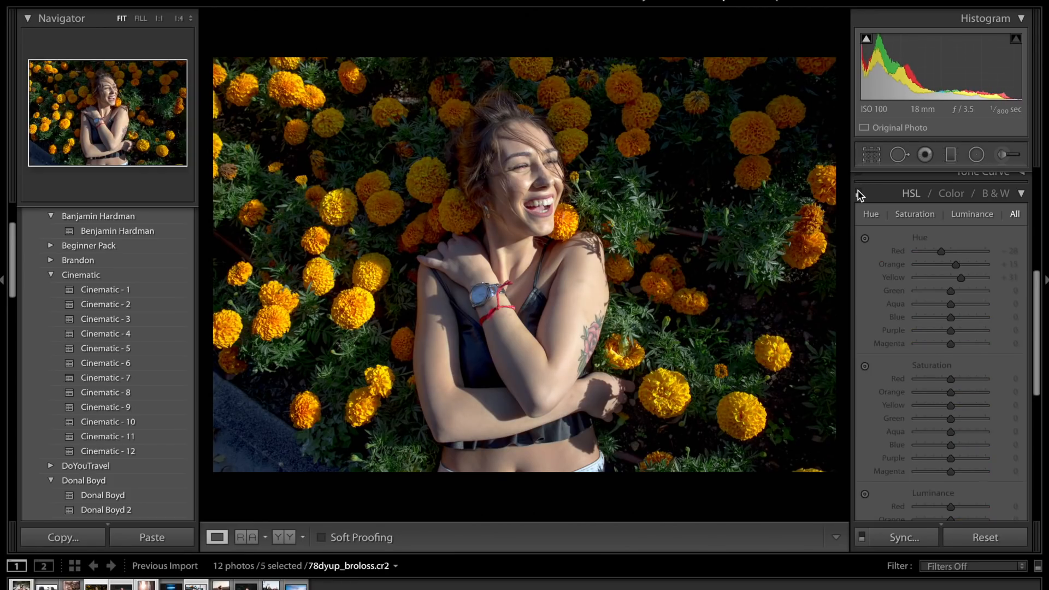
{"action": "left_click", "coordinate": [858, 192]}
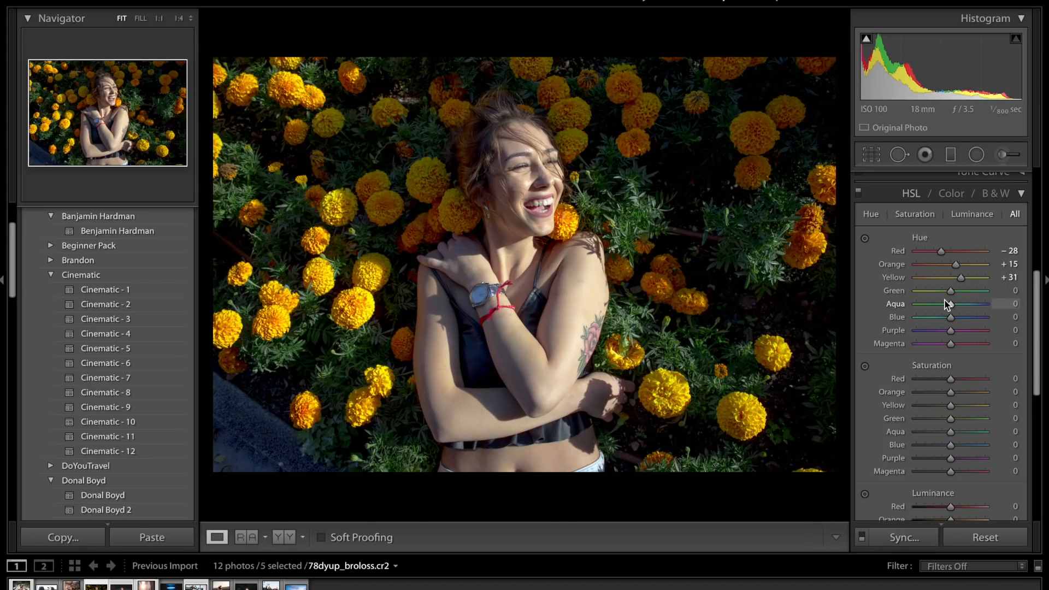
Shift the HSL hues of the cool tones to green +76, aqua -11 and blue +15.
{"action": "left_click", "coordinate": [973, 292]}
{"action": "left_click", "coordinate": [978, 293]}
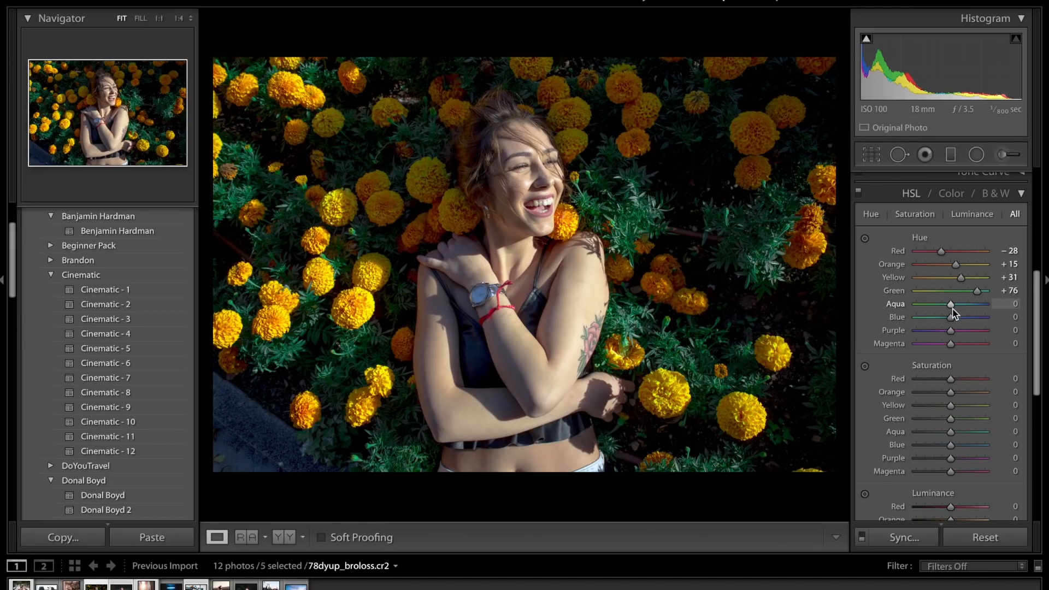
{"action": "left_click_drag", "start_coordinate": [952, 309], "coordinate": [949, 309]}
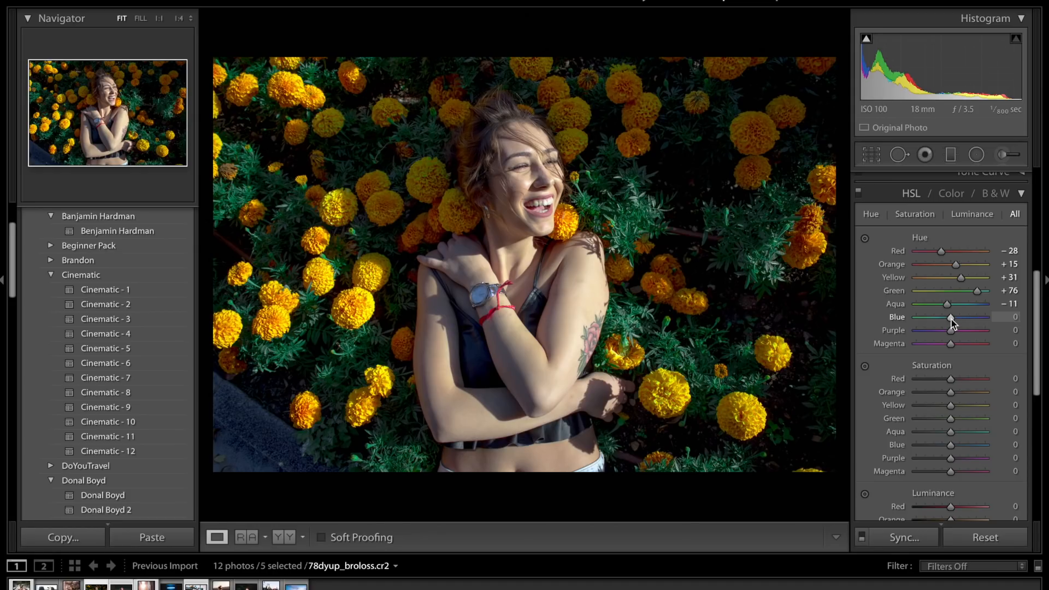
{"action": "left_click_drag", "start_coordinate": [952, 319], "coordinate": [956, 319]}
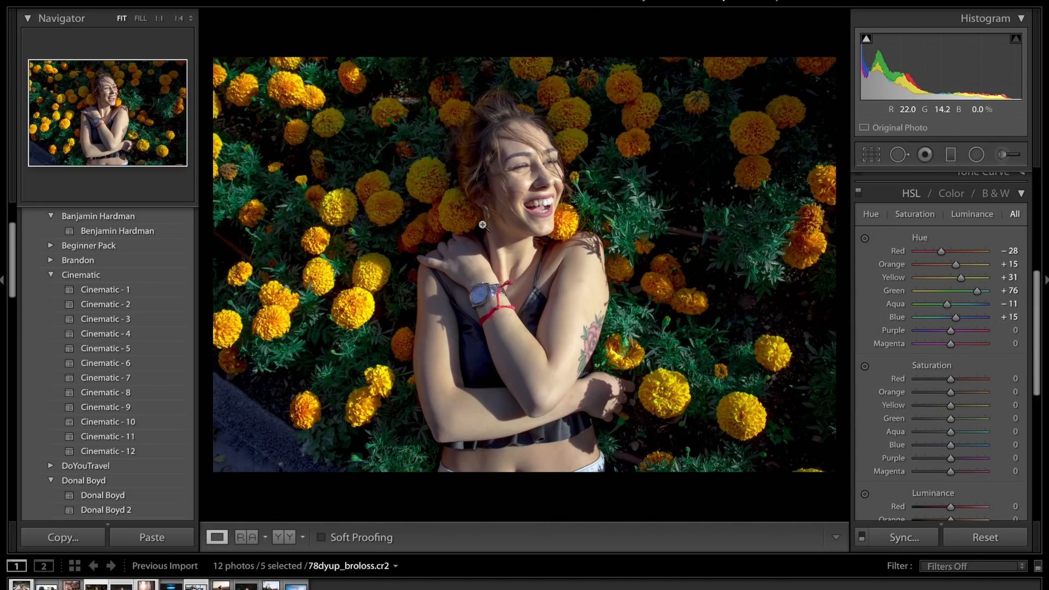
Set the HSL saturation to red +32, orange +30, yellow -74 and green -40.
{"action": "scroll", "coordinate": [939, 379], "scroll_direction": "down", "scroll_amount": 3}
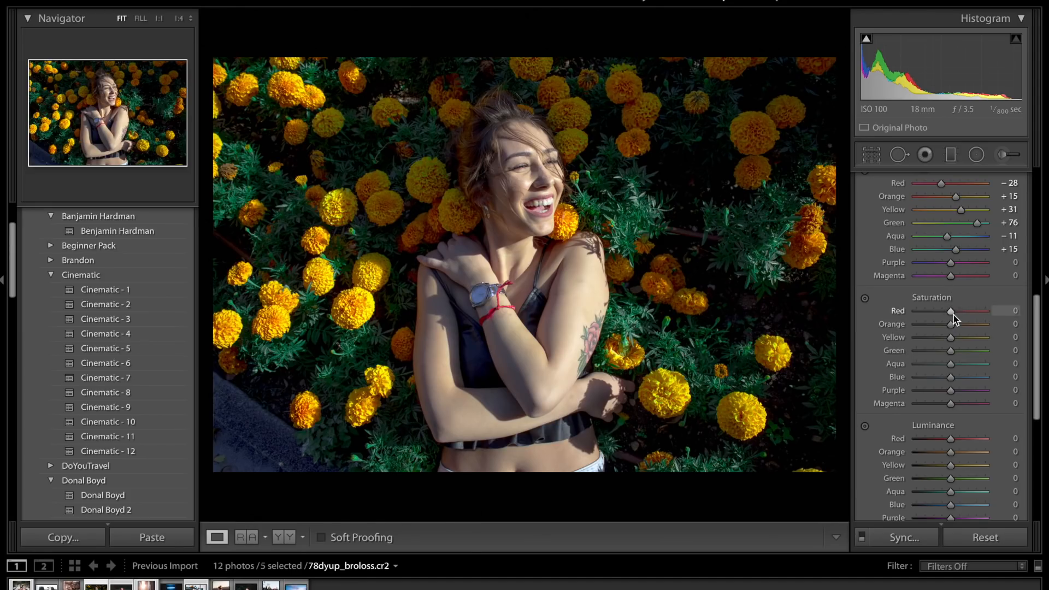
{"action": "left_click", "coordinate": [965, 313]}
{"action": "left_click", "coordinate": [961, 326]}
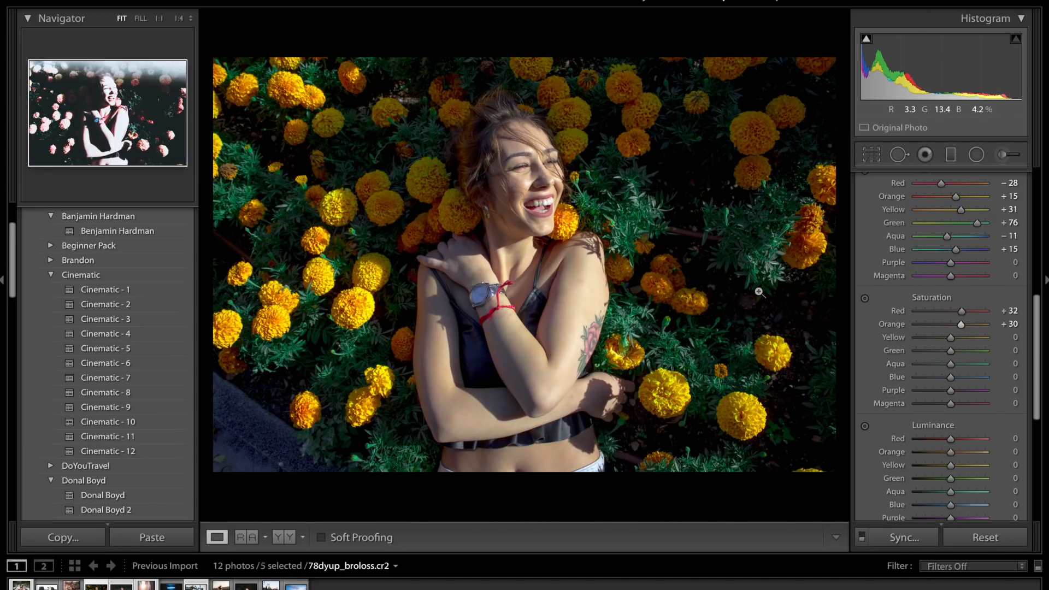
{"action": "left_click", "coordinate": [926, 338]}
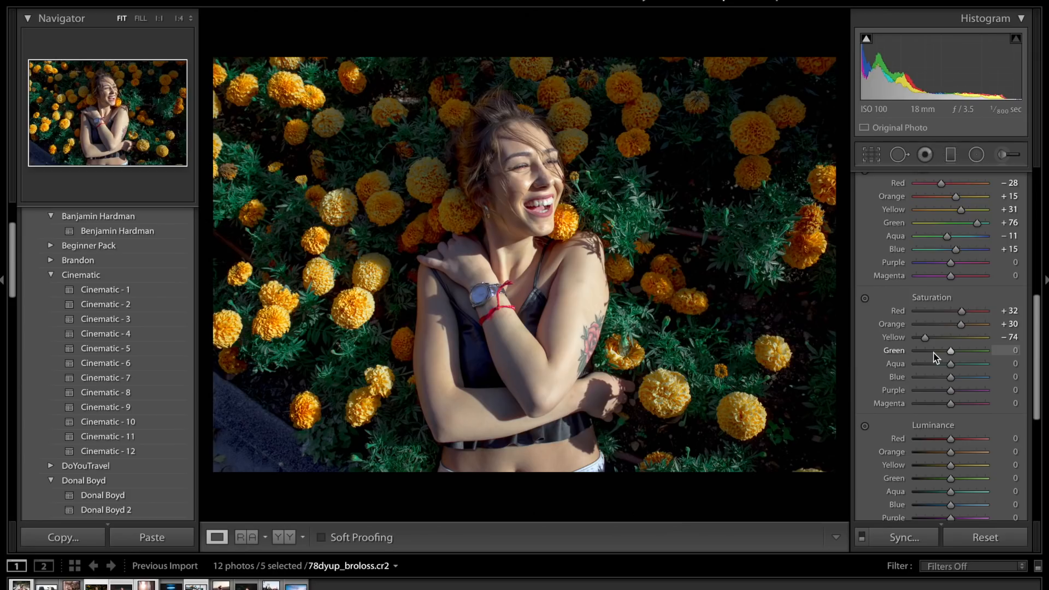
{"action": "left_click_drag", "start_coordinate": [932, 352], "coordinate": [938, 353]}
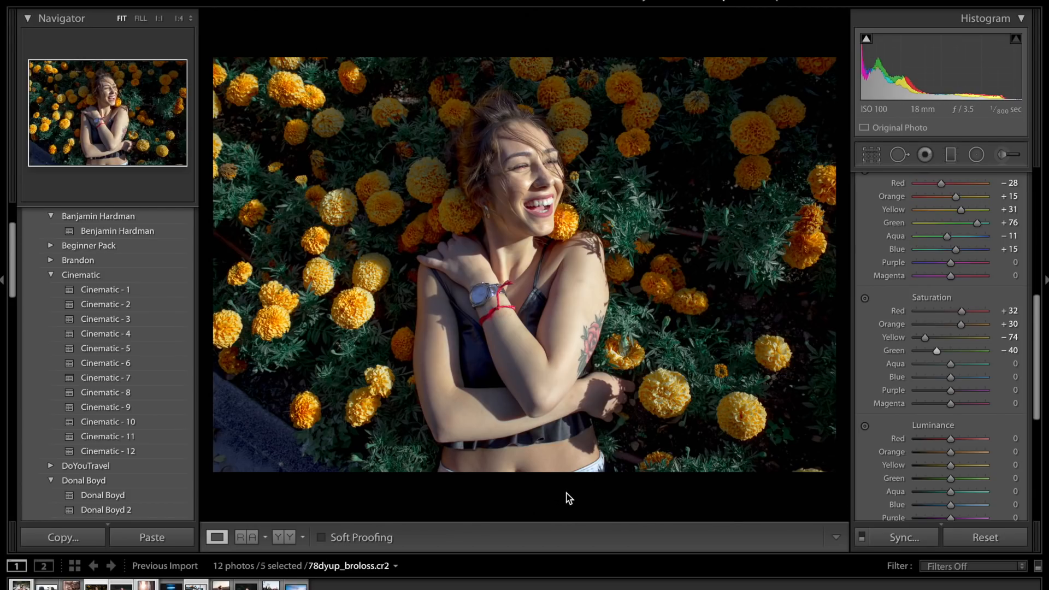
Set the HSL saturation to blue +18, purple -42 and magenta -30.
{"action": "left_click", "coordinate": [956, 377]}
{"action": "left_click", "coordinate": [936, 391]}
{"action": "left_click", "coordinate": [932, 404]}
{"action": "left_click_drag", "start_coordinate": [936, 404], "coordinate": [942, 386]}
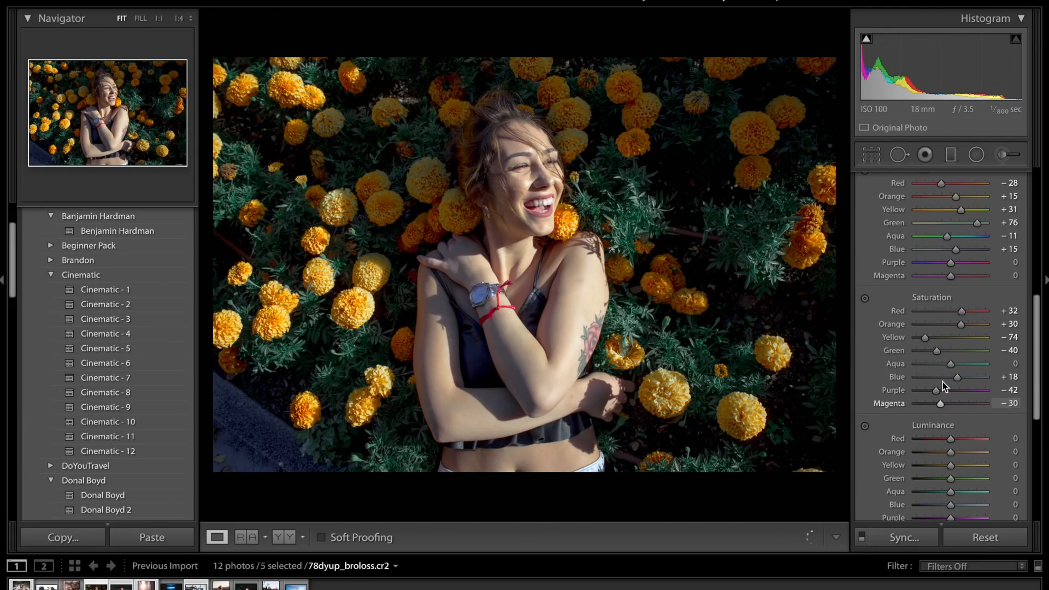
Set the HSL saturation of purple to -17 and the luminance to red +80, orange +17 and yellow +64.
{"action": "left_click", "coordinate": [946, 392]}
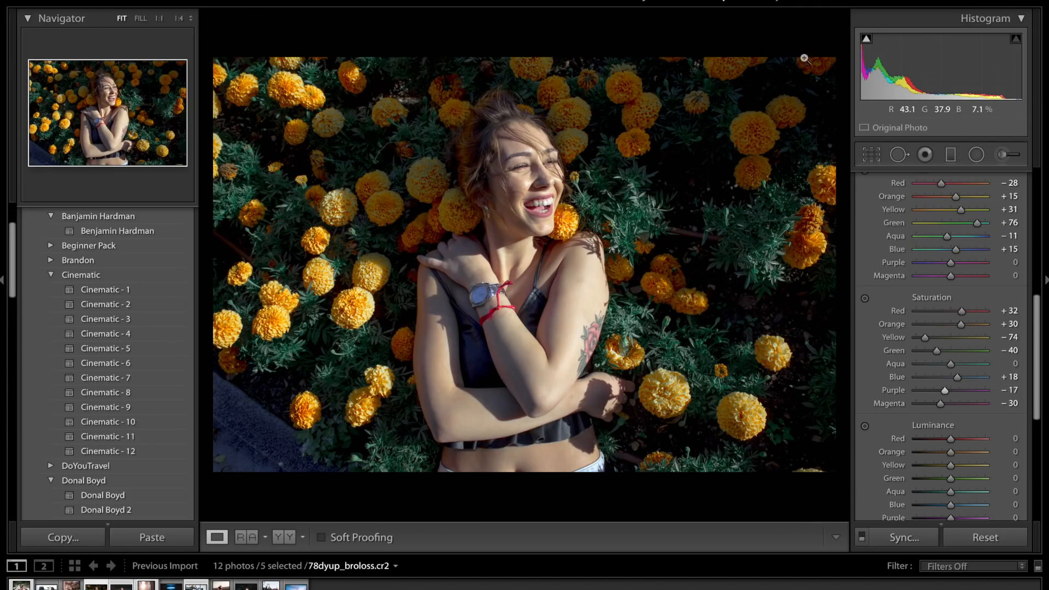
{"action": "scroll", "coordinate": [979, 221], "scroll_direction": "down", "scroll_amount": 2}
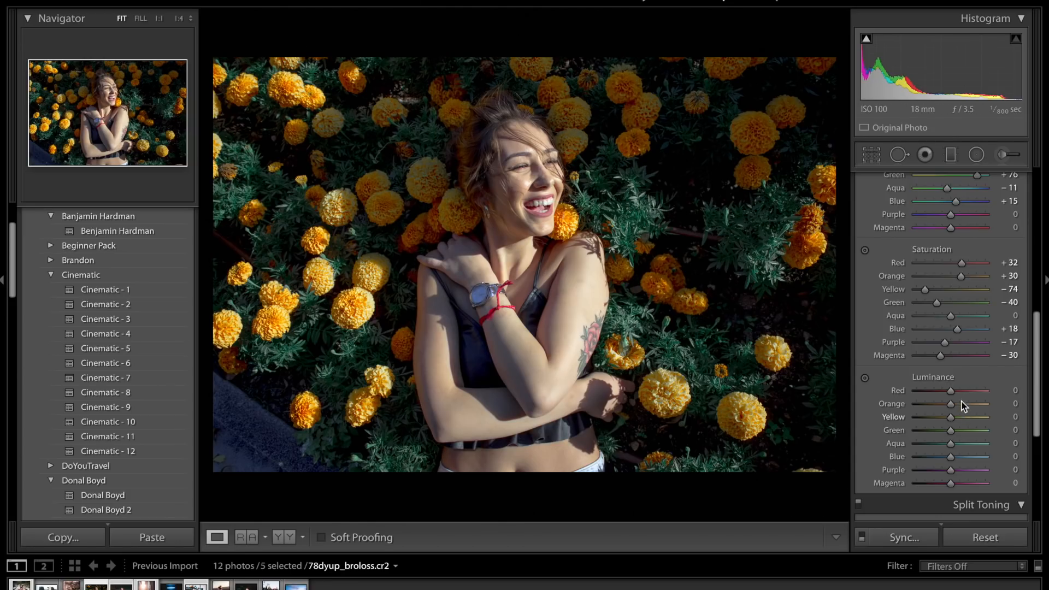
{"action": "left_click_drag", "start_coordinate": [978, 392], "coordinate": [978, 394]}
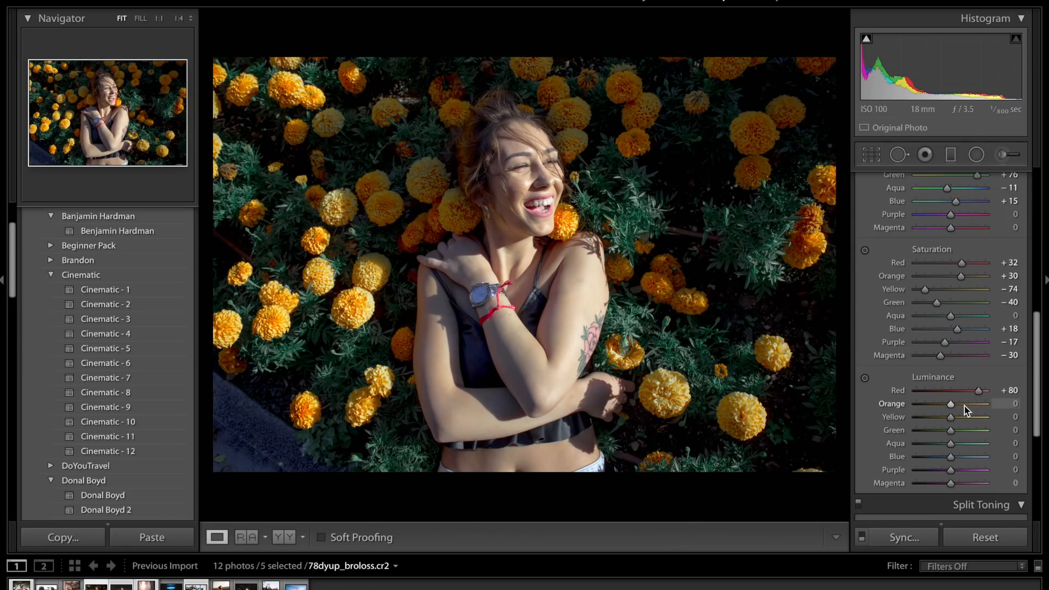
{"action": "left_click_drag", "start_coordinate": [964, 406], "coordinate": [957, 409]}
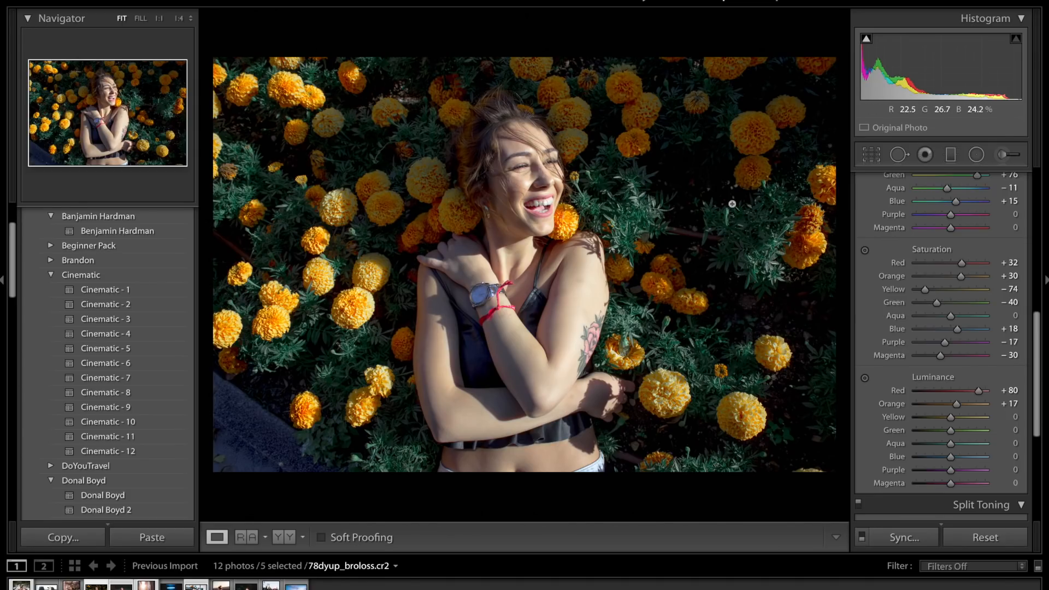
{"action": "left_click", "coordinate": [971, 419]}
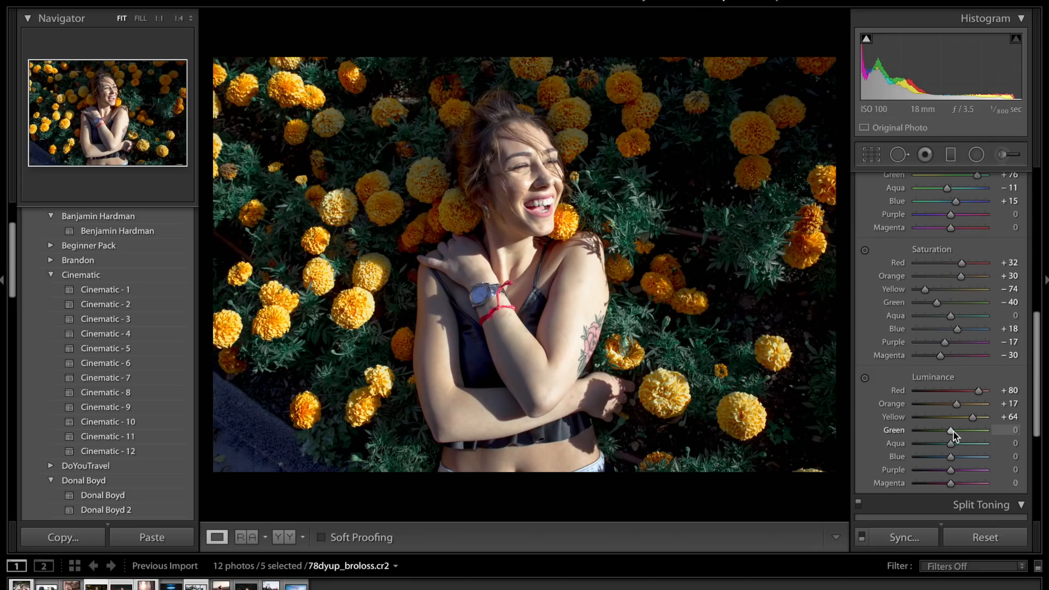
Set the HSL luminance to green -19, aqua +23 and blue +49.
{"action": "left_click_drag", "start_coordinate": [953, 432], "coordinate": [946, 434]}
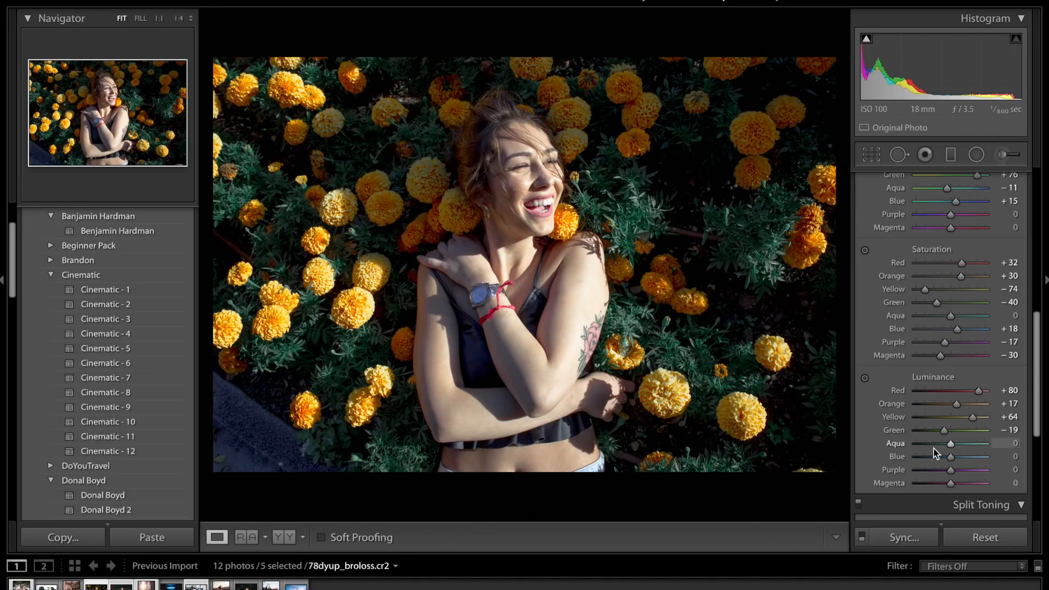
{"action": "left_click", "coordinate": [959, 444]}
{"action": "left_click", "coordinate": [967, 457]}
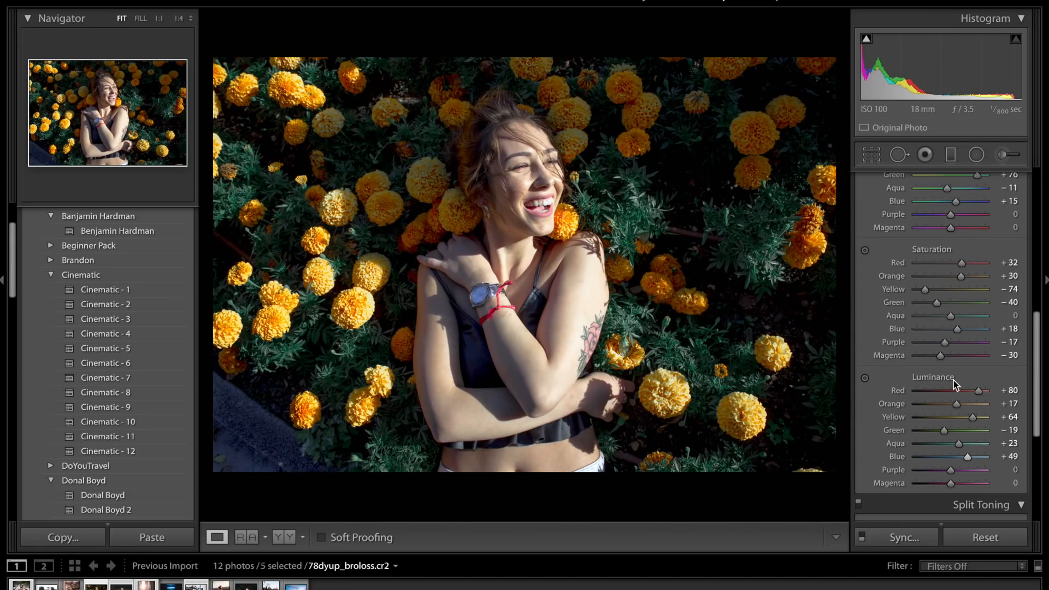
Collapse the HSL settings and set the basic contrast to +12.
{"action": "scroll", "coordinate": [952, 380], "scroll_direction": "up", "scroll_amount": 3}
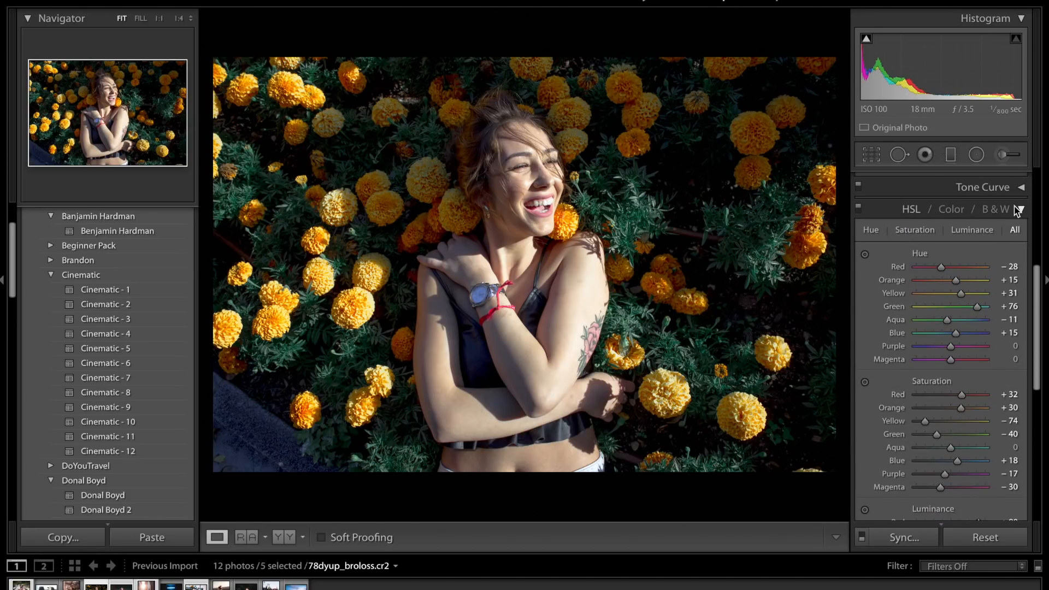
{"action": "left_click", "coordinate": [1018, 210]}
{"action": "scroll", "coordinate": [912, 273], "scroll_direction": "up", "scroll_amount": 5}
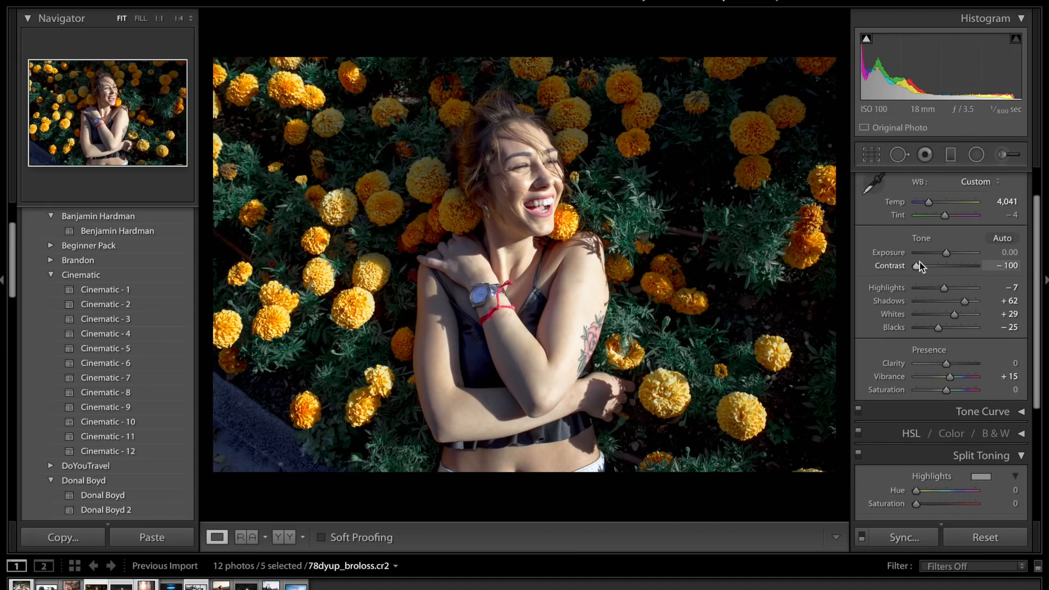
{"action": "scroll", "coordinate": [929, 264], "scroll_direction": "up", "scroll_amount": 2}
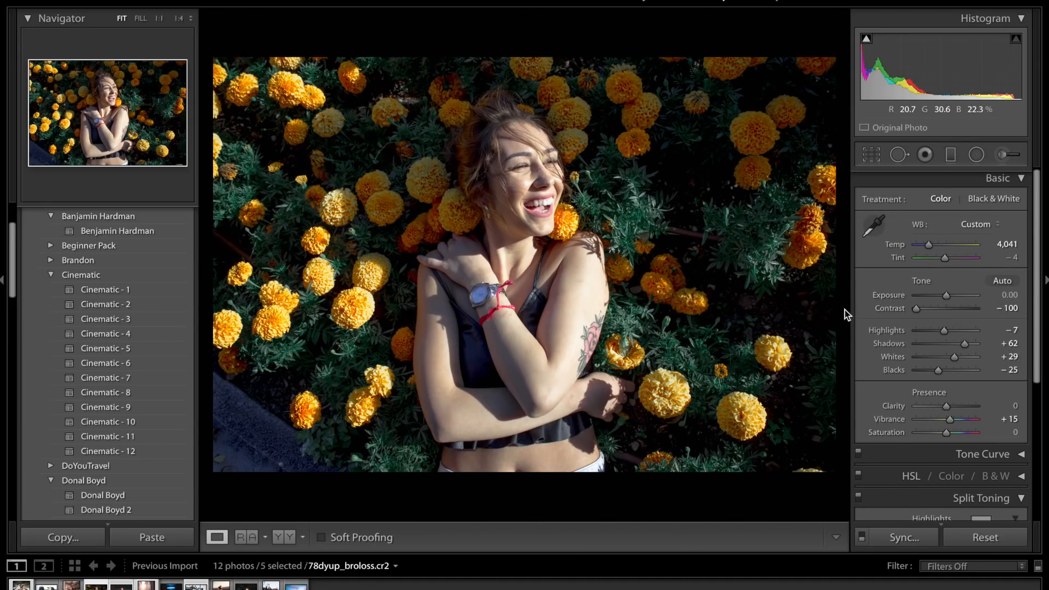
{"action": "double_click", "coordinate": [946, 310]}
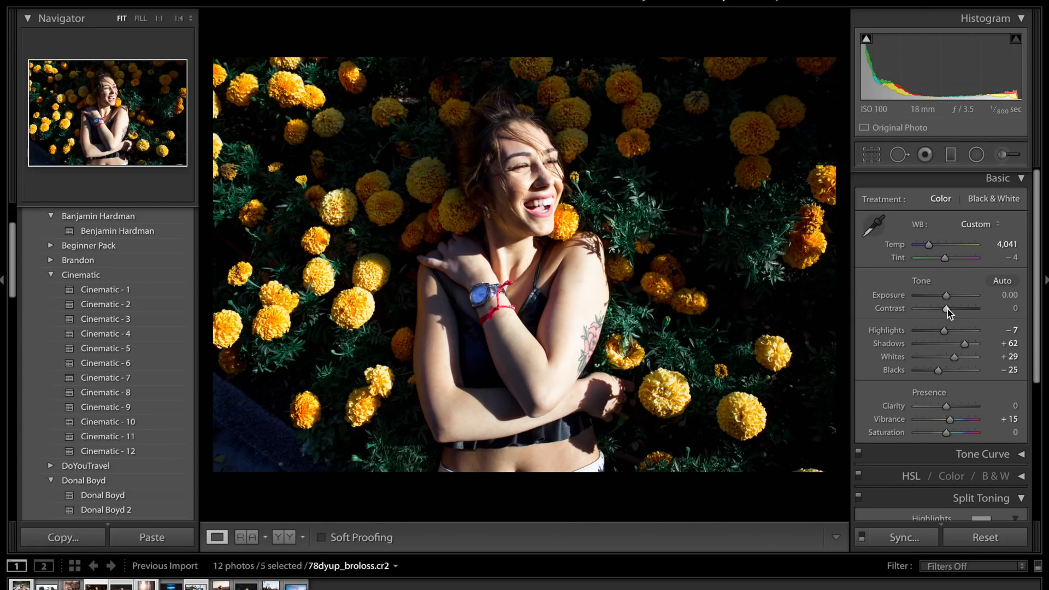
{"action": "left_click_drag", "start_coordinate": [950, 311], "coordinate": [951, 310]}
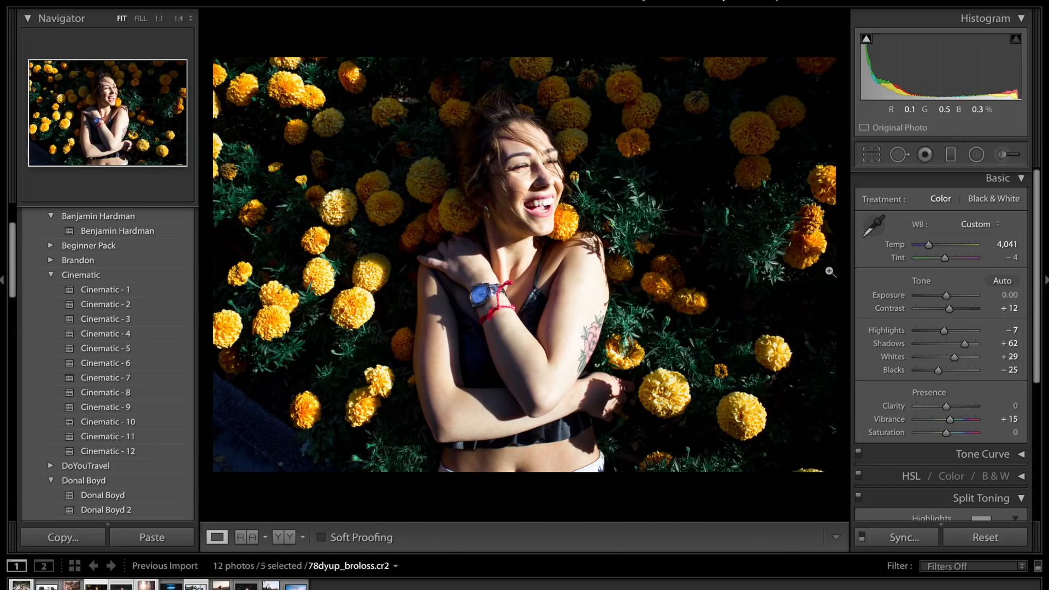
Add a shadow and a highlight point to the RGB tone curve and raise its black point to fade the shadows.
{"action": "left_click", "coordinate": [983, 454]}
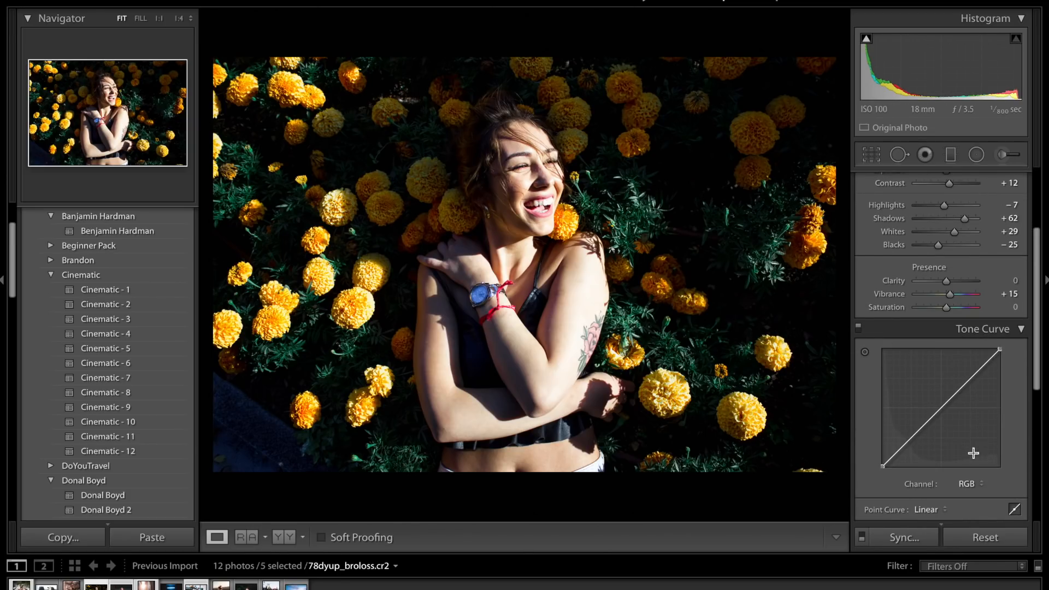
{"action": "left_click", "coordinate": [909, 443]}
{"action": "left_click", "coordinate": [975, 377]}
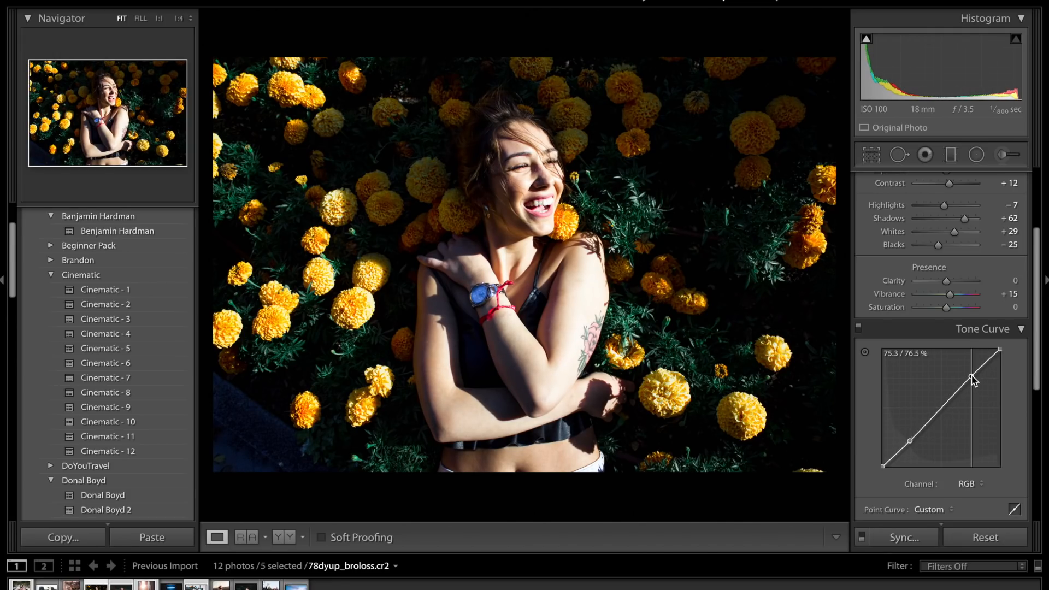
{"action": "left_click_drag", "start_coordinate": [911, 441], "coordinate": [881, 462]}
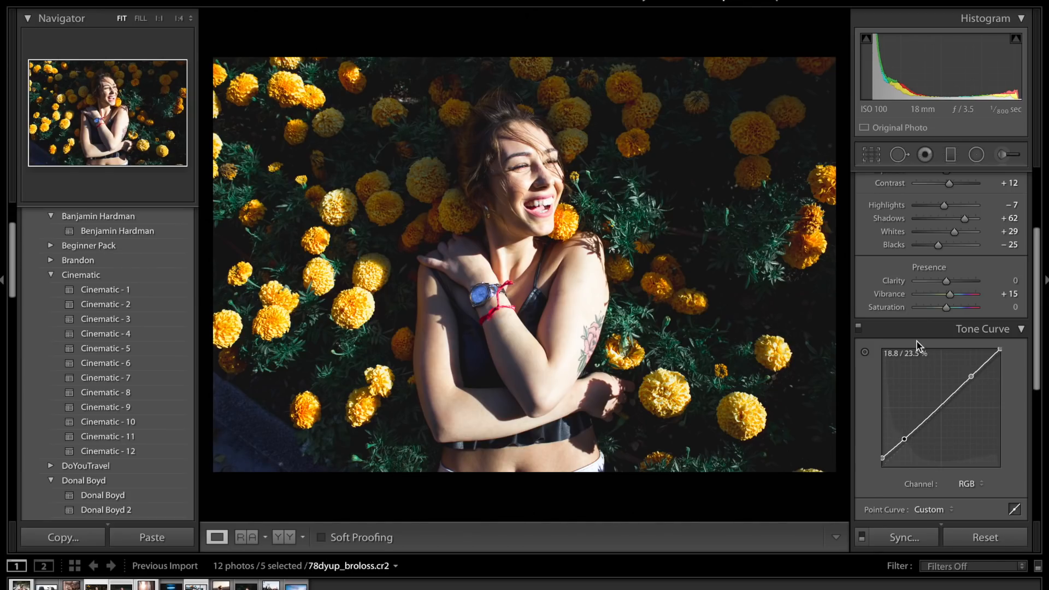
{"action": "left_click", "coordinate": [939, 327]}
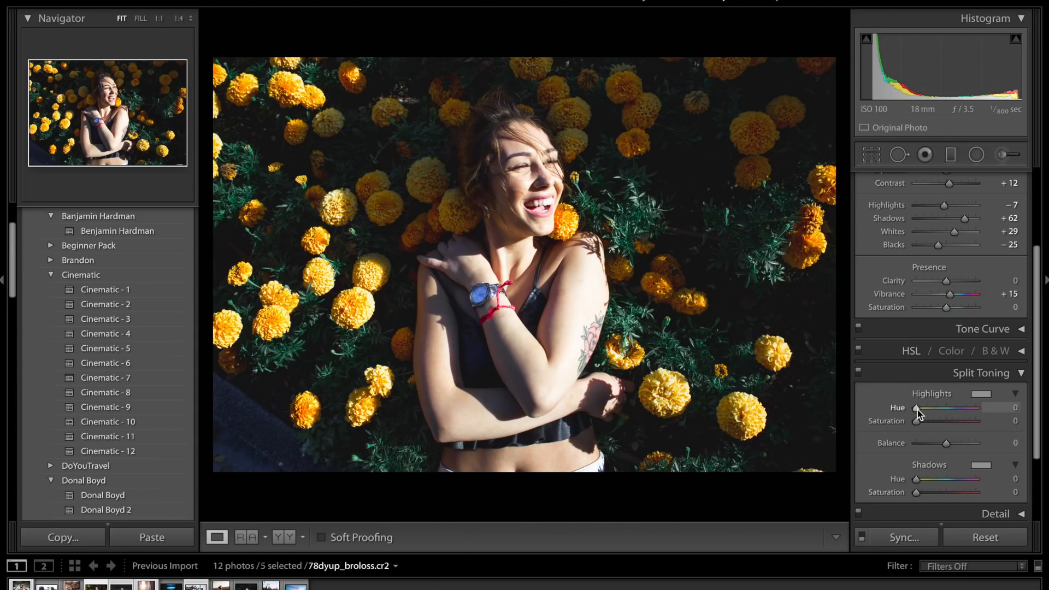
Split tone the highlights with hue 24 and saturation 21, and the shadows with hue 228 and saturation 18.
{"action": "left_click_drag", "start_coordinate": [916, 410], "coordinate": [922, 414]}
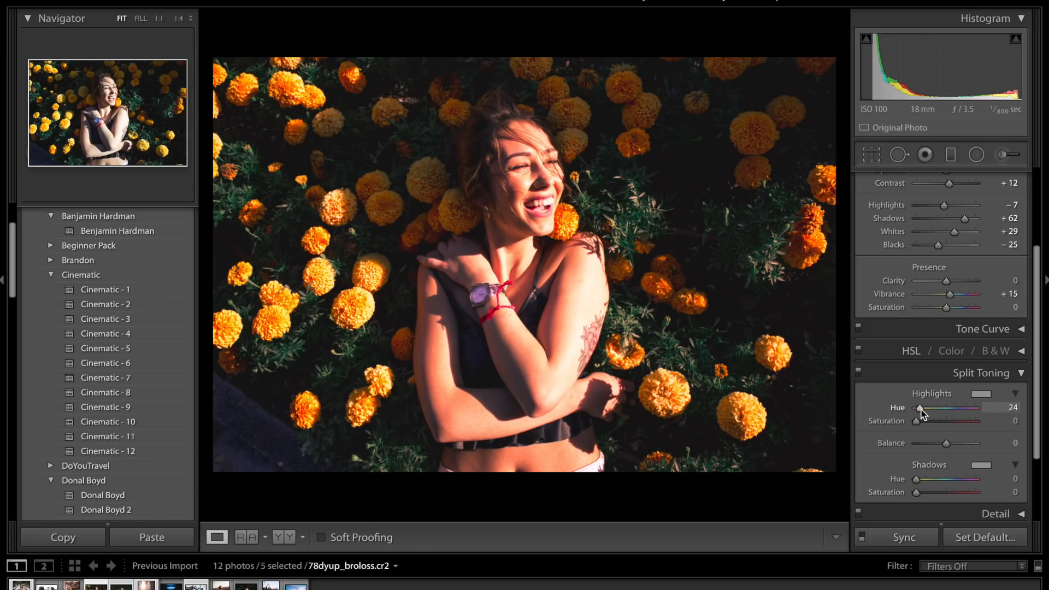
{"action": "left_click_drag", "start_coordinate": [923, 414], "coordinate": [930, 423]}
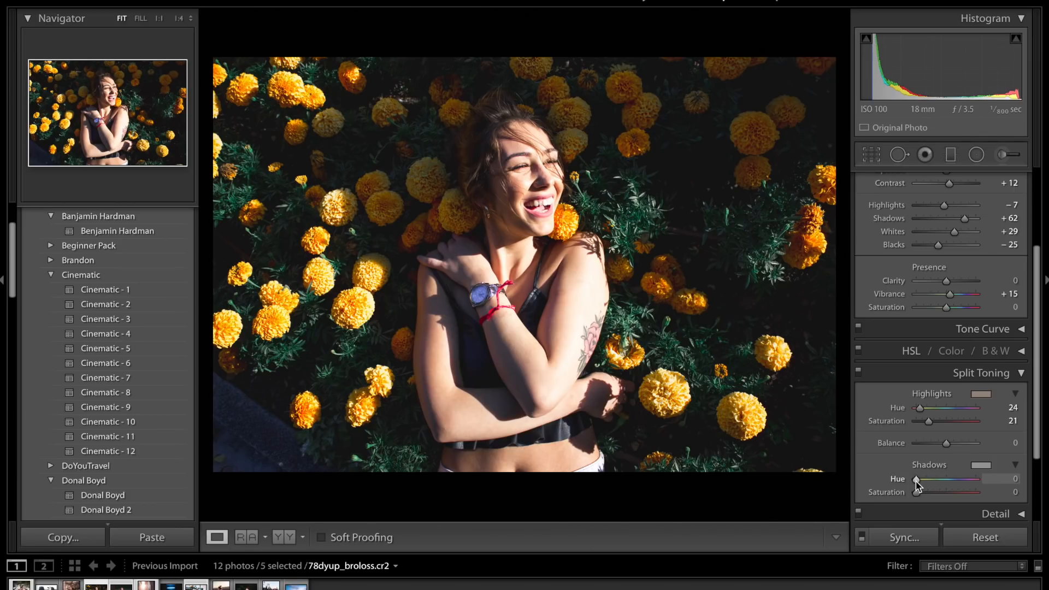
{"action": "left_click_drag", "start_coordinate": [917, 480], "coordinate": [954, 486]}
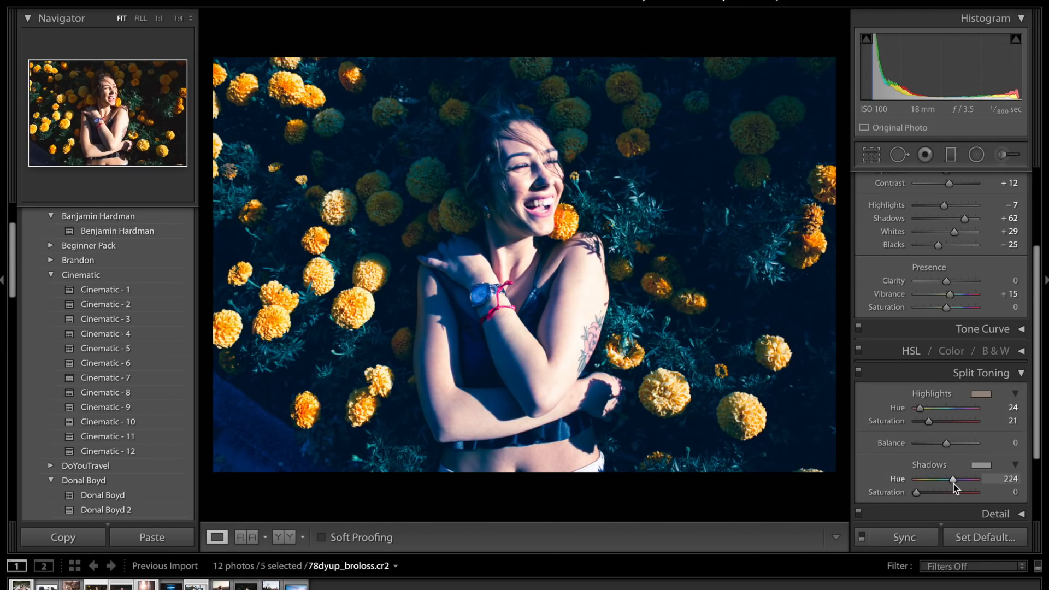
{"action": "left_click_drag", "start_coordinate": [955, 483], "coordinate": [954, 483]}
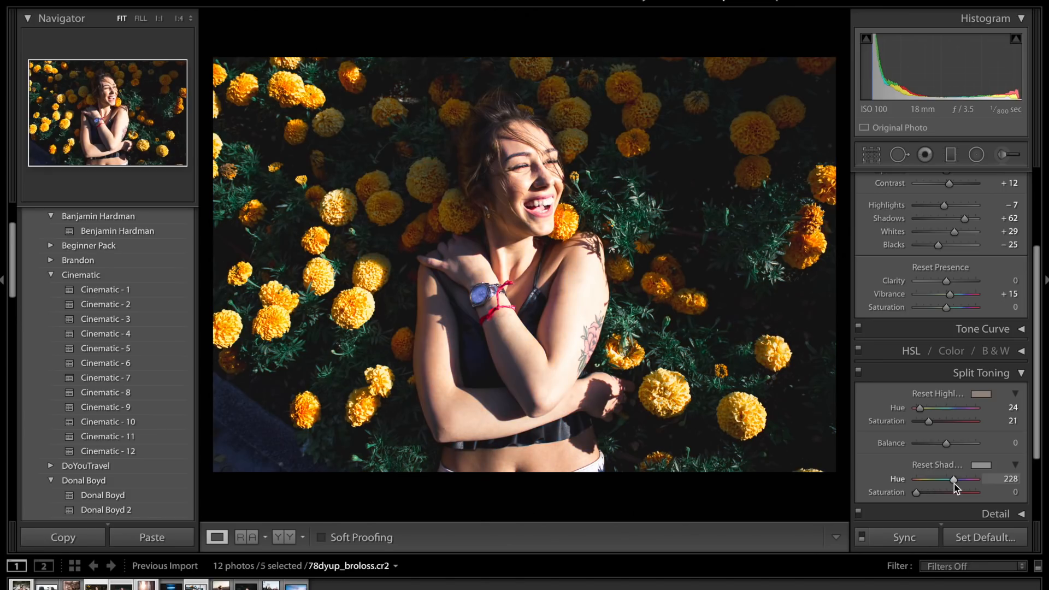
{"action": "left_click", "coordinate": [924, 493]}
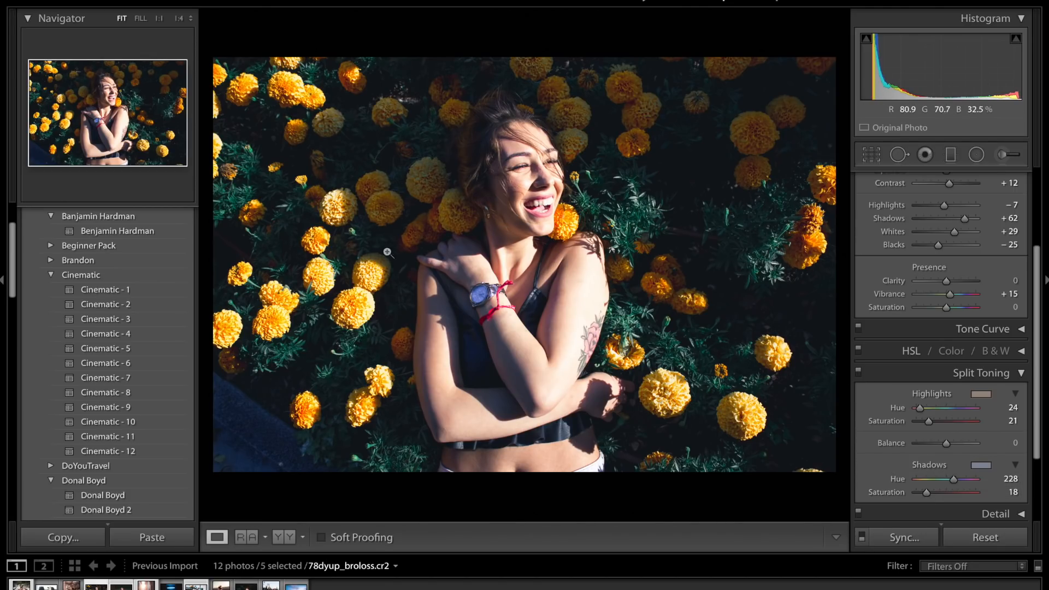
Compare the portrait with and without the split toning, and collapse those settings.
{"action": "left_click", "coordinate": [858, 371]}
{"action": "left_click", "coordinate": [858, 374]}
{"action": "left_click", "coordinate": [983, 373]}
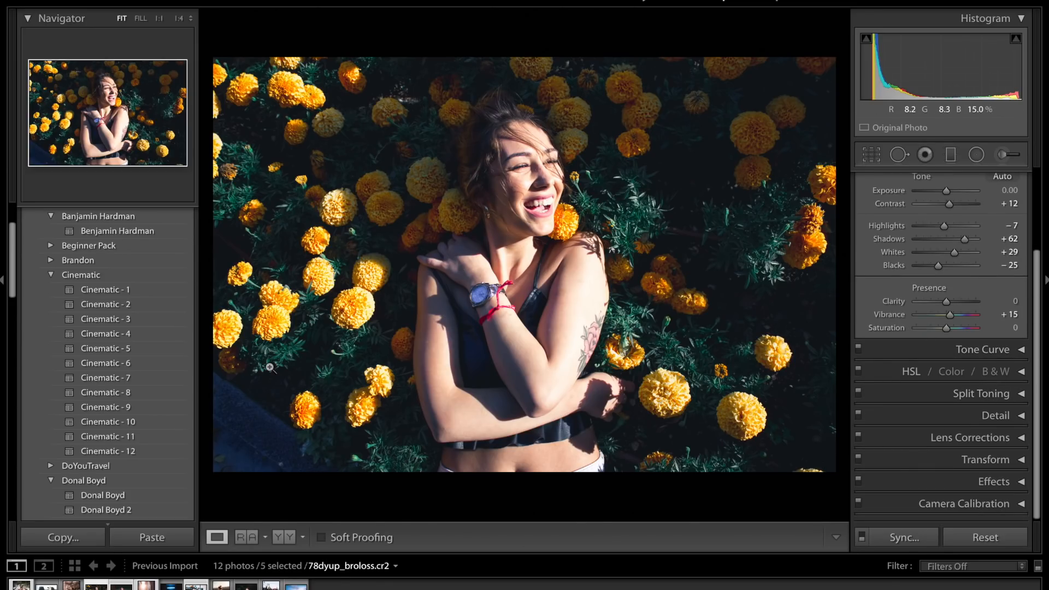
Switch to the browser and look through the first photographer's Instagram profile and posts.
{"action": "key", "text": "super+Tab"}
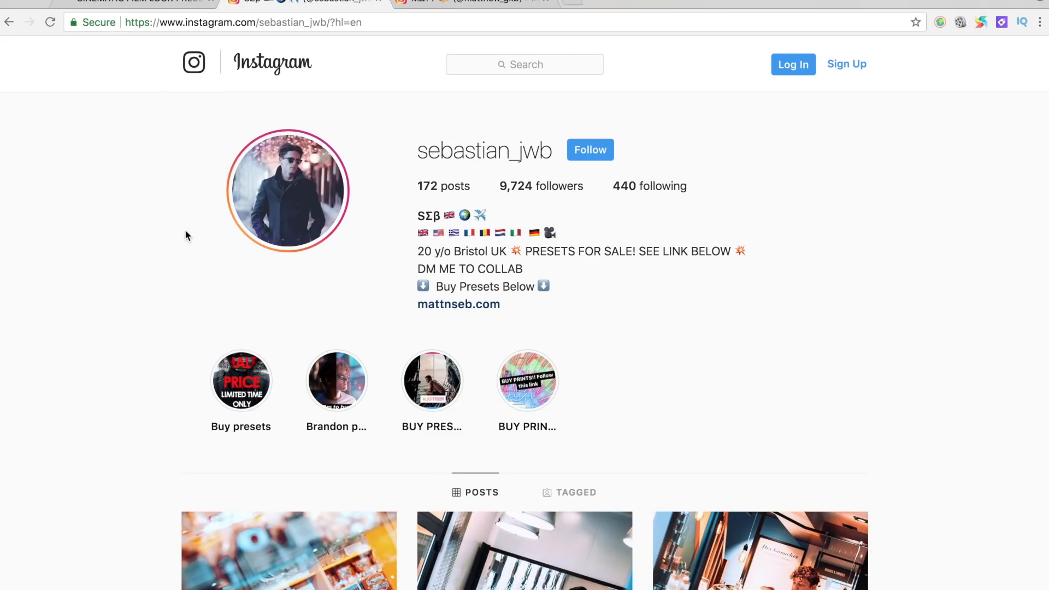
{"action": "left_click_drag", "start_coordinate": [409, 155], "coordinate": [553, 153]}
{"action": "left_click", "coordinate": [678, 264]}
{"action": "scroll", "coordinate": [678, 264], "scroll_direction": "down", "scroll_amount": 5}
{"action": "scroll", "coordinate": [679, 263], "scroll_direction": "down", "scroll_amount": 5}
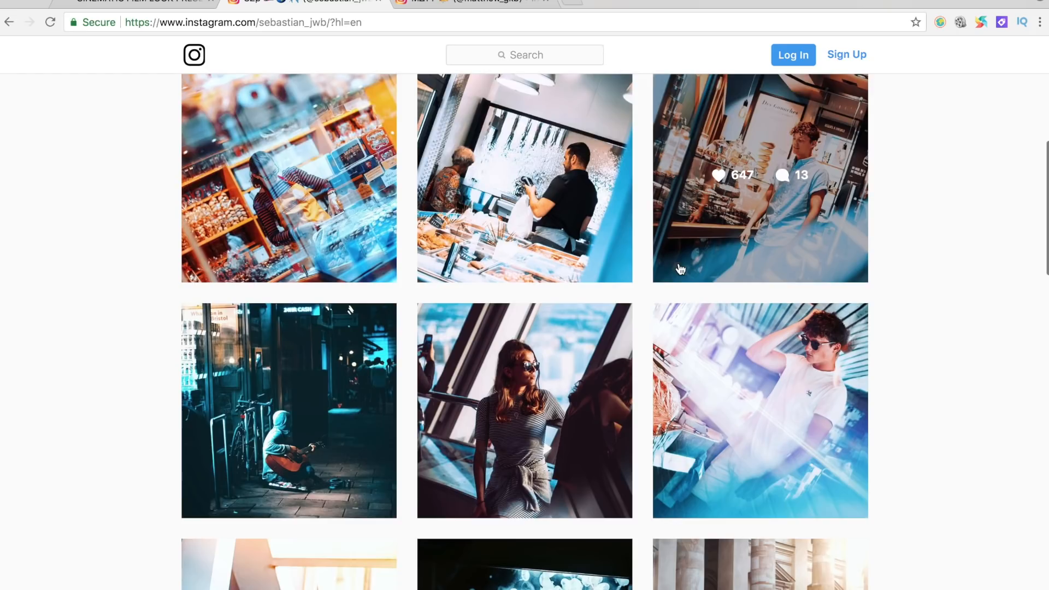
{"action": "scroll", "coordinate": [316, 110], "scroll_direction": "up", "scroll_amount": 3}
{"action": "scroll", "coordinate": [316, 114], "scroll_direction": "up", "scroll_amount": 1}
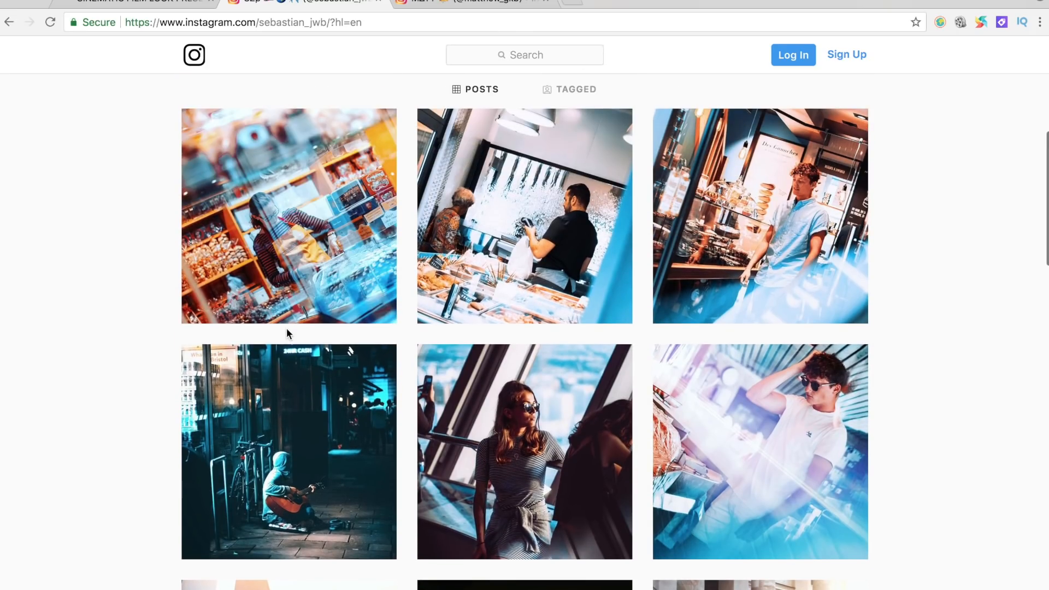
Look through the second photographer's Instagram profile and posts, and return to Lightroom.
{"action": "left_click", "coordinate": [485, 10]}
{"action": "scroll", "coordinate": [841, 260], "scroll_direction": "down", "scroll_amount": 5}
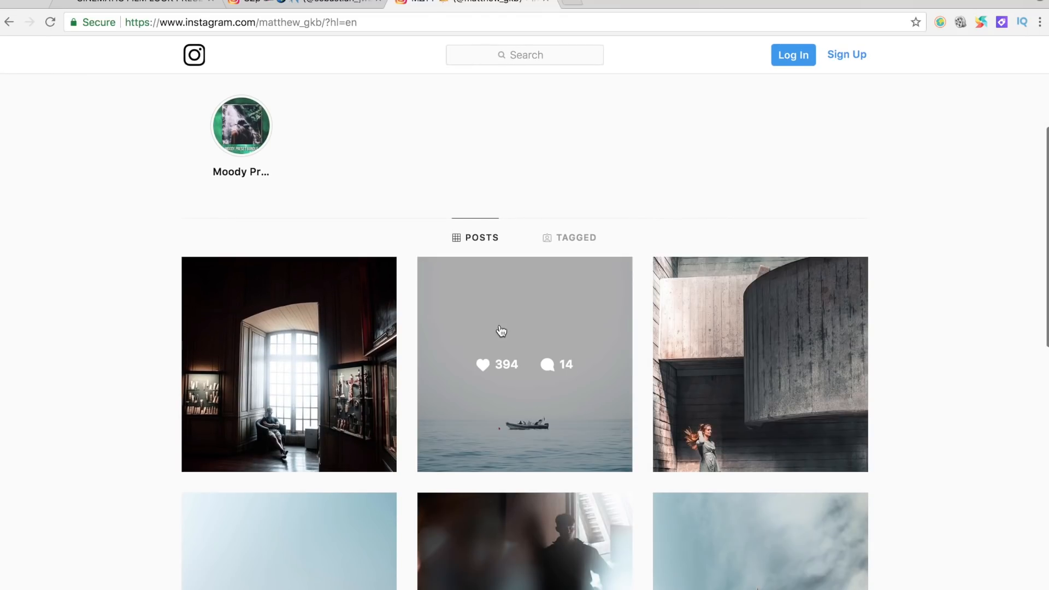
{"action": "scroll", "coordinate": [500, 331], "scroll_direction": "down", "scroll_amount": 5}
{"action": "scroll", "coordinate": [689, 519], "scroll_direction": "down", "scroll_amount": 2}
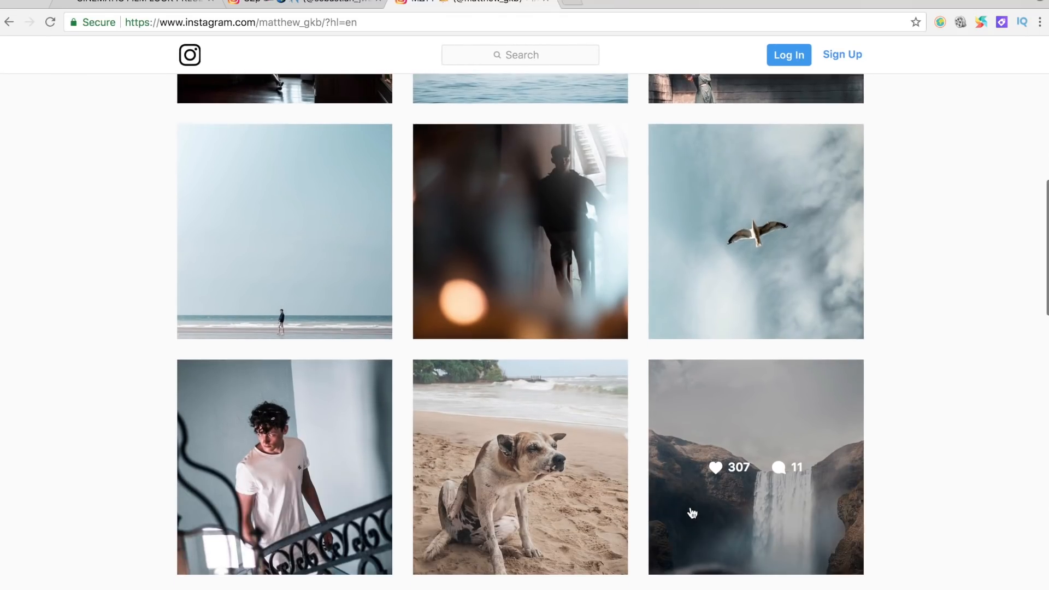
{"action": "scroll", "coordinate": [692, 512], "scroll_direction": "up", "scroll_amount": 11}
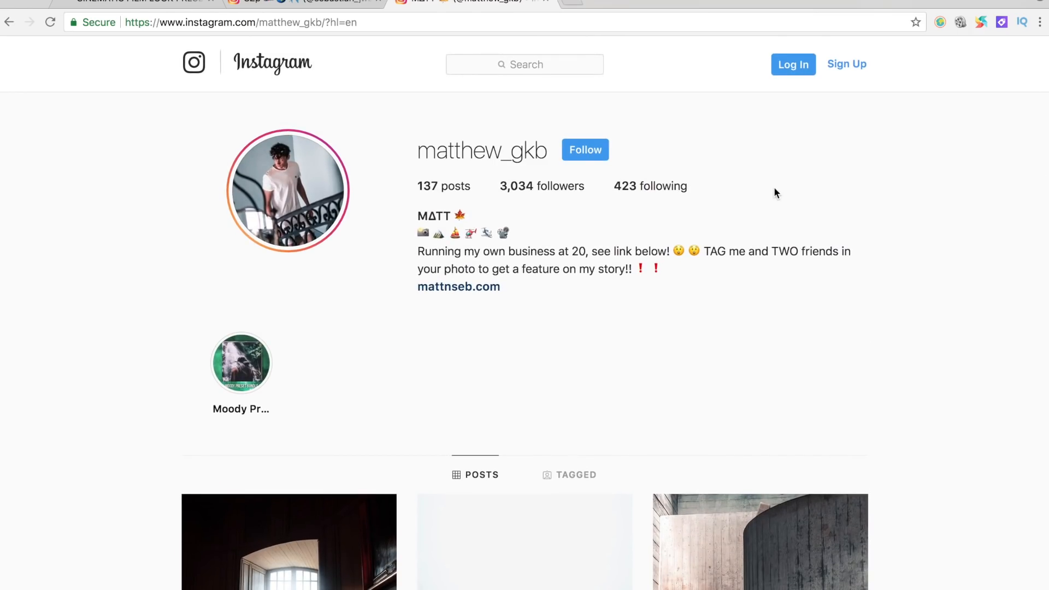
{"action": "key", "text": "super+Tab"}
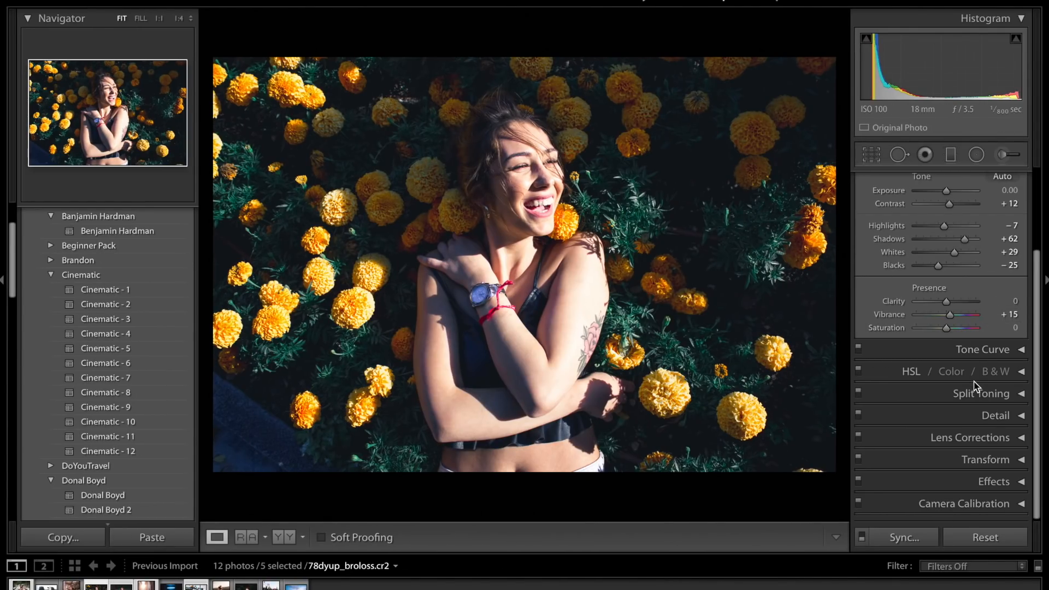
With Camera Calibration opened, compare the portrait with its original and view the Cinematic Film Look preset pack's cover image in the browser.
{"action": "left_click", "coordinate": [960, 504]}
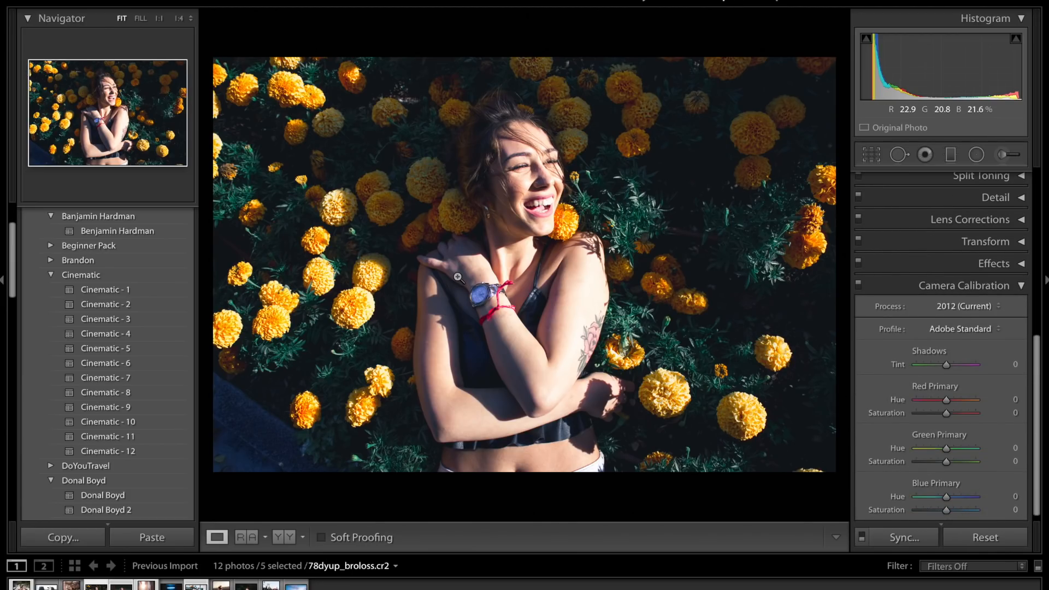
{"action": "key", "text": "backslash"}
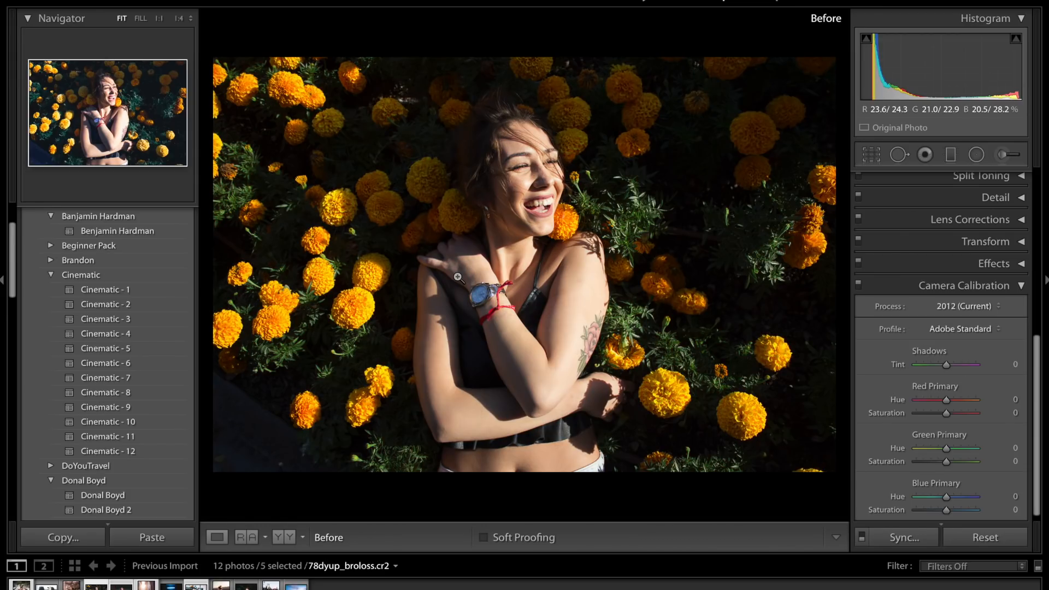
{"action": "key", "text": "backslash"}
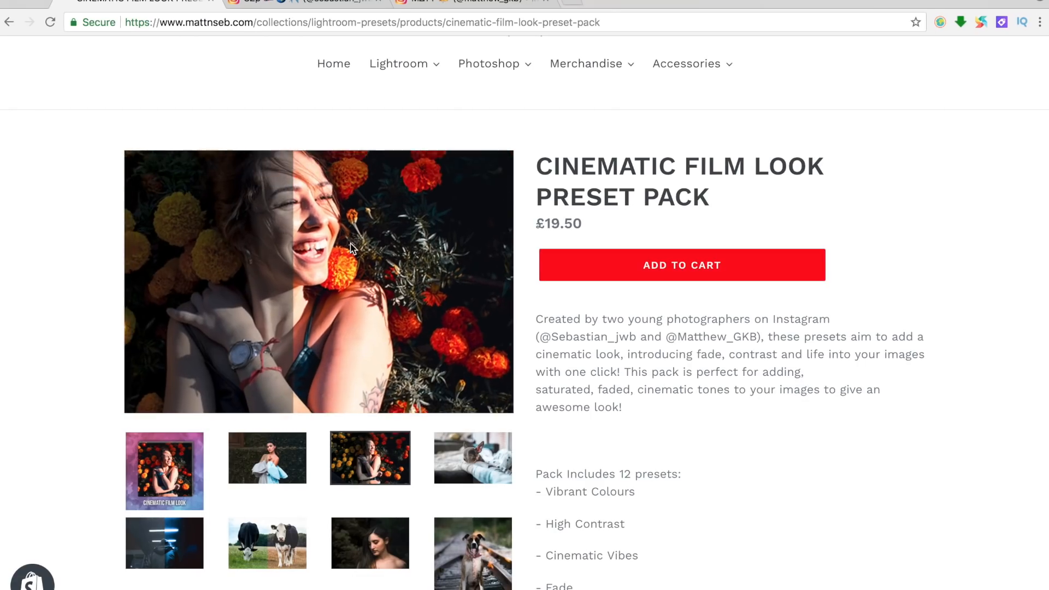
{"action": "left_click", "coordinate": [151, 470]}
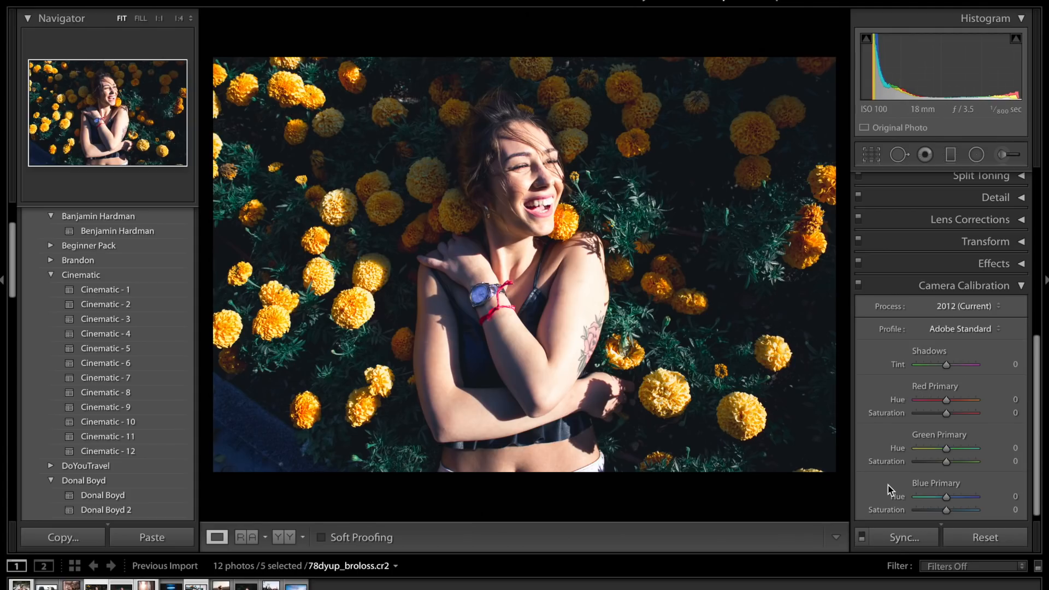
In Camera Calibration, set the red primary hue to +50 and the blue primary hue to -100.
{"action": "left_click", "coordinate": [962, 400]}
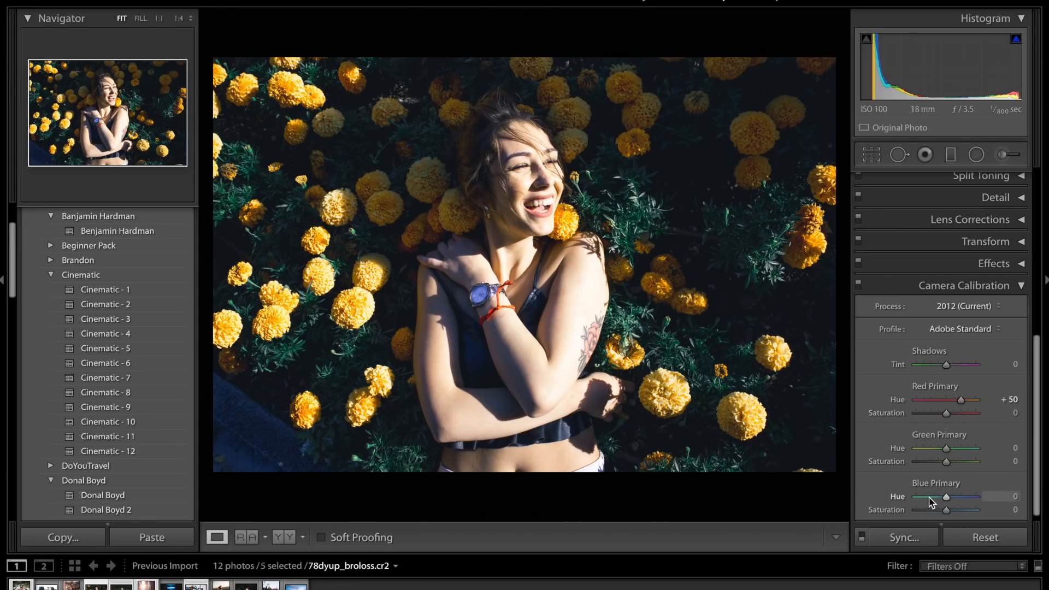
{"action": "left_click_drag", "start_coordinate": [931, 501], "coordinate": [873, 500]}
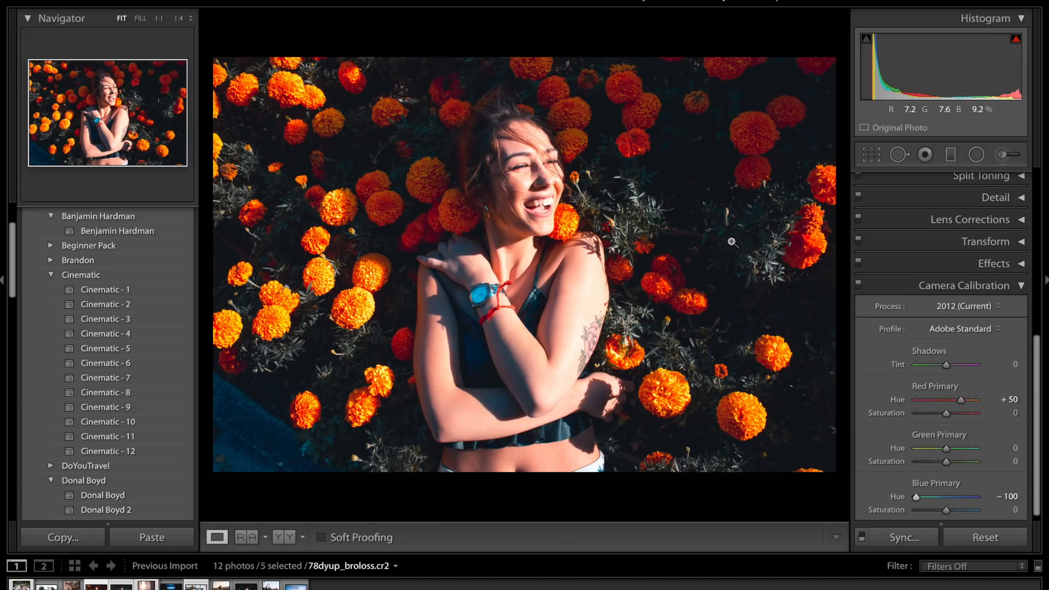
Compare the portrait with and without the Camera Calibration adjustments, and look through the other develop settings.
{"action": "left_click", "coordinate": [858, 285]}
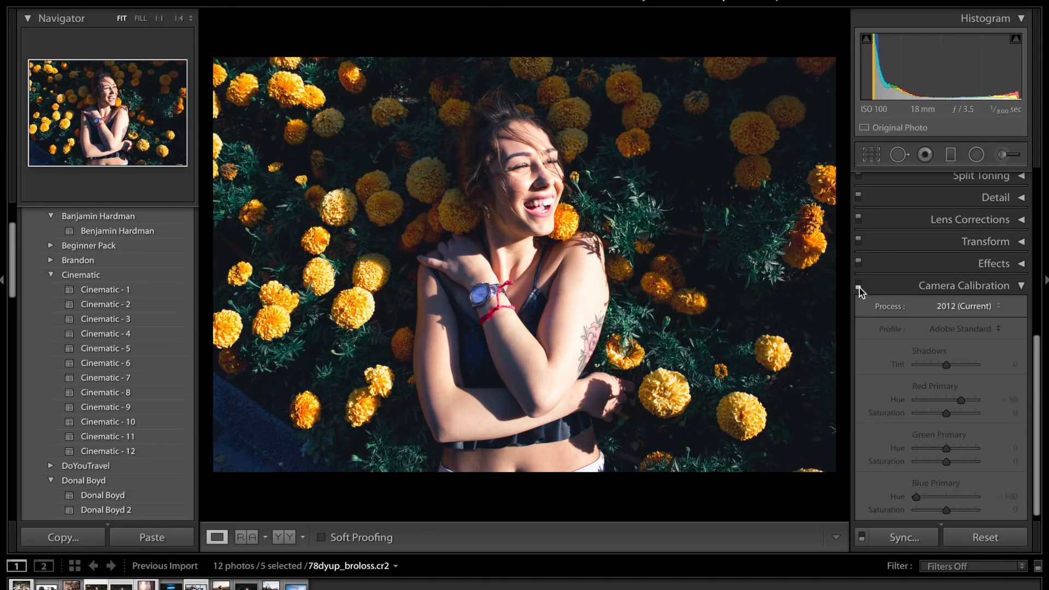
{"action": "left_click", "coordinate": [858, 286]}
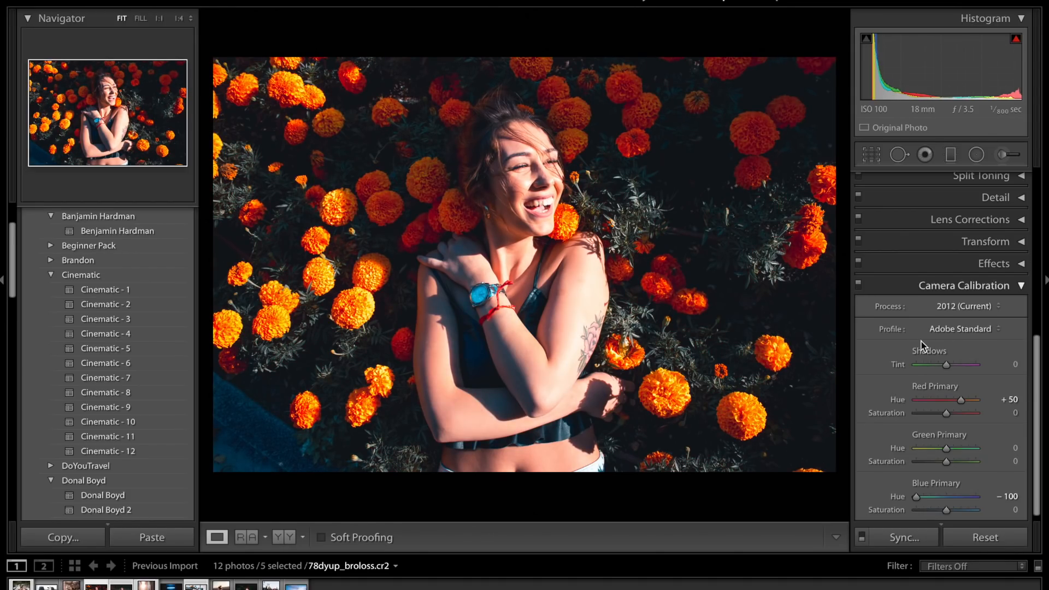
{"action": "scroll", "coordinate": [1028, 331], "scroll_direction": "up", "scroll_amount": 3}
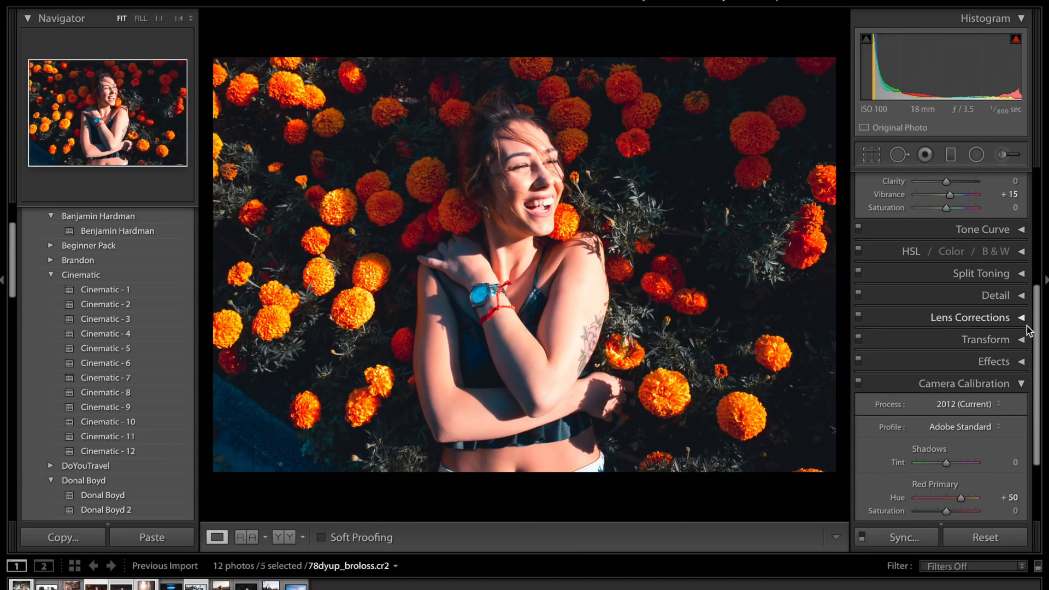
{"action": "scroll", "coordinate": [978, 203], "scroll_direction": "up", "scroll_amount": 5}
{"action": "scroll", "coordinate": [978, 203], "scroll_direction": "down", "scroll_amount": 7}
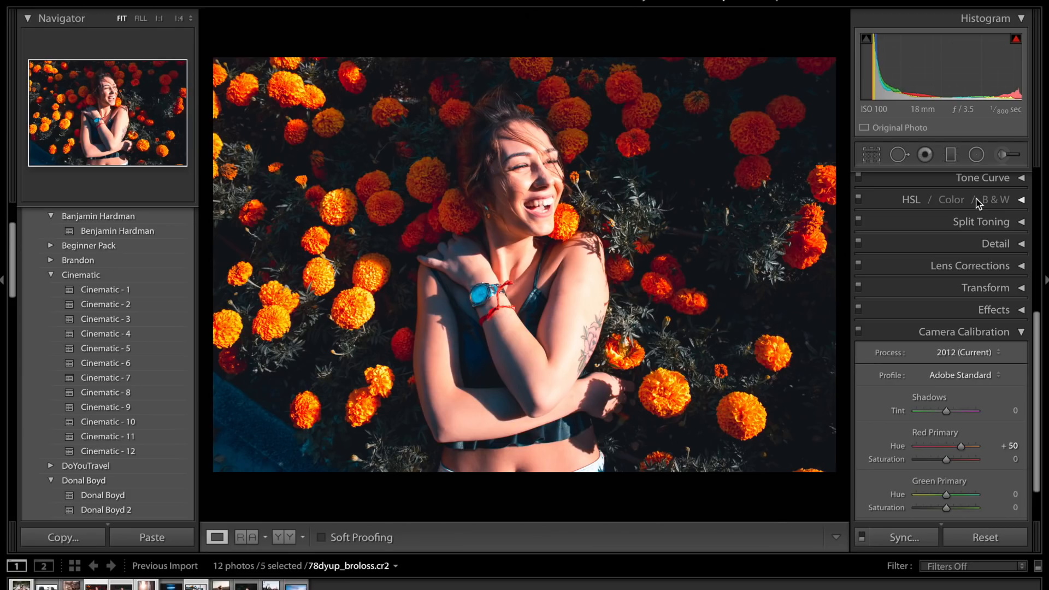
Try the red primary hue at +100, and settle it at +51 in Camera Calibration.
{"action": "scroll", "coordinate": [991, 492], "scroll_direction": "down", "scroll_amount": 2}
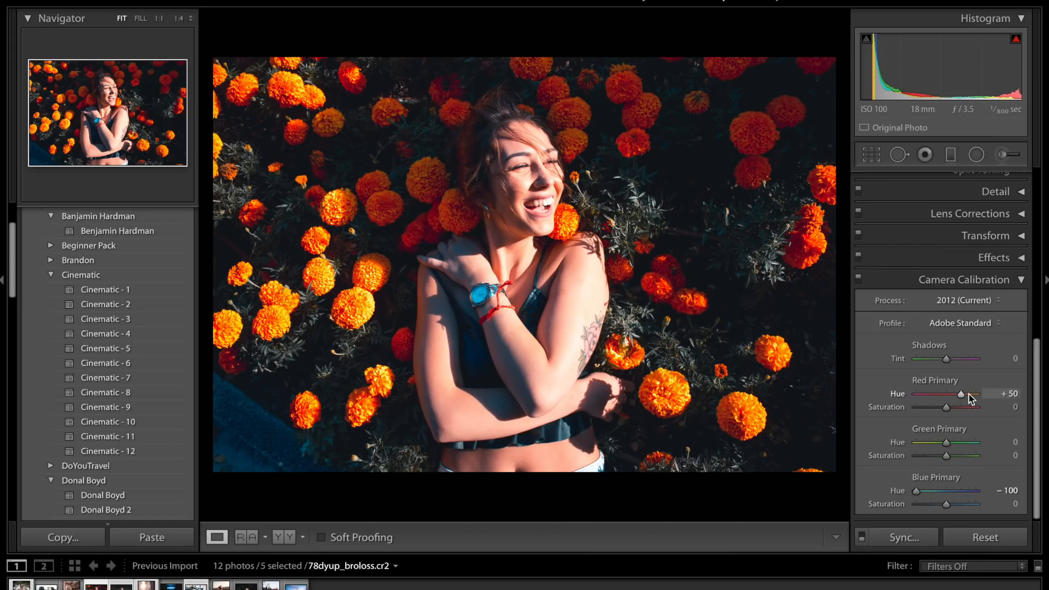
{"action": "left_click_drag", "start_coordinate": [969, 394], "coordinate": [994, 393]}
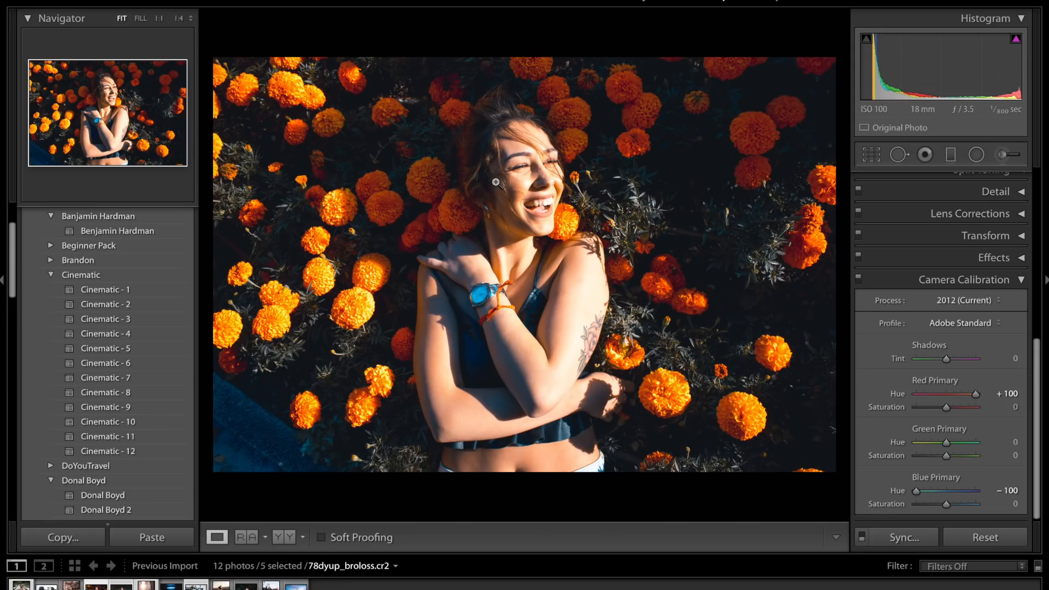
{"action": "left_click_drag", "start_coordinate": [976, 394], "coordinate": [961, 394]}
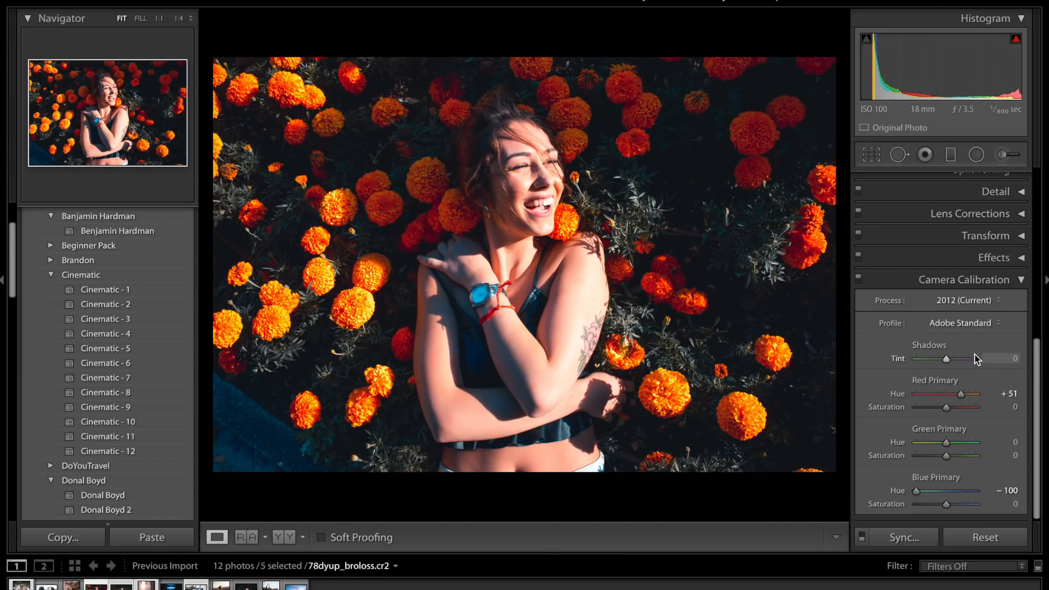
Try a blue primary saturation of +81 and a red primary saturation of +20, resetting each trial.
{"action": "left_click_drag", "start_coordinate": [937, 502], "coordinate": [972, 509]}
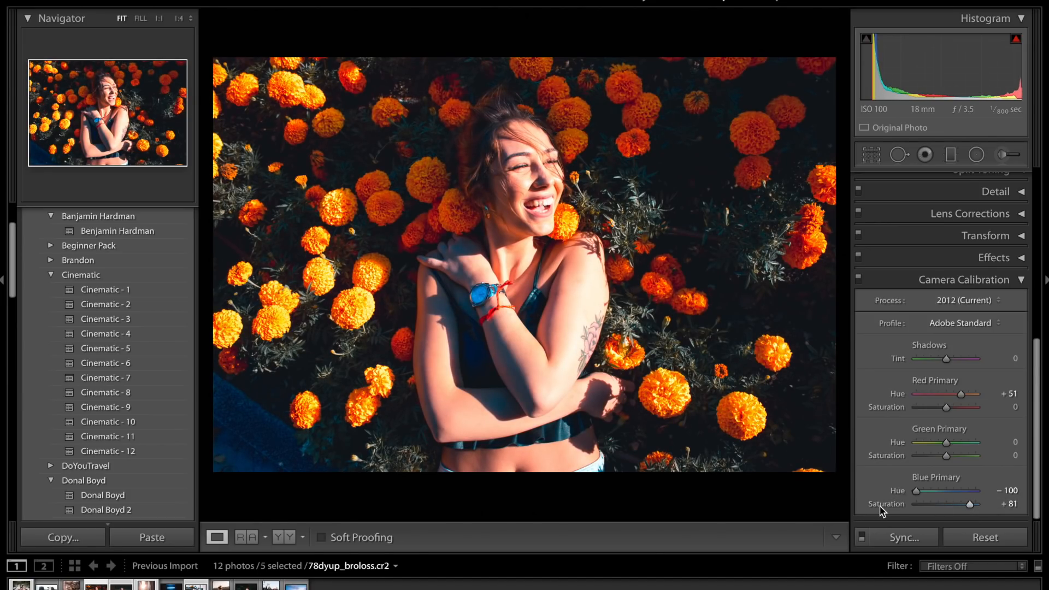
{"action": "double_click", "coordinate": [881, 508]}
{"action": "left_click_drag", "start_coordinate": [942, 414], "coordinate": [949, 416]}
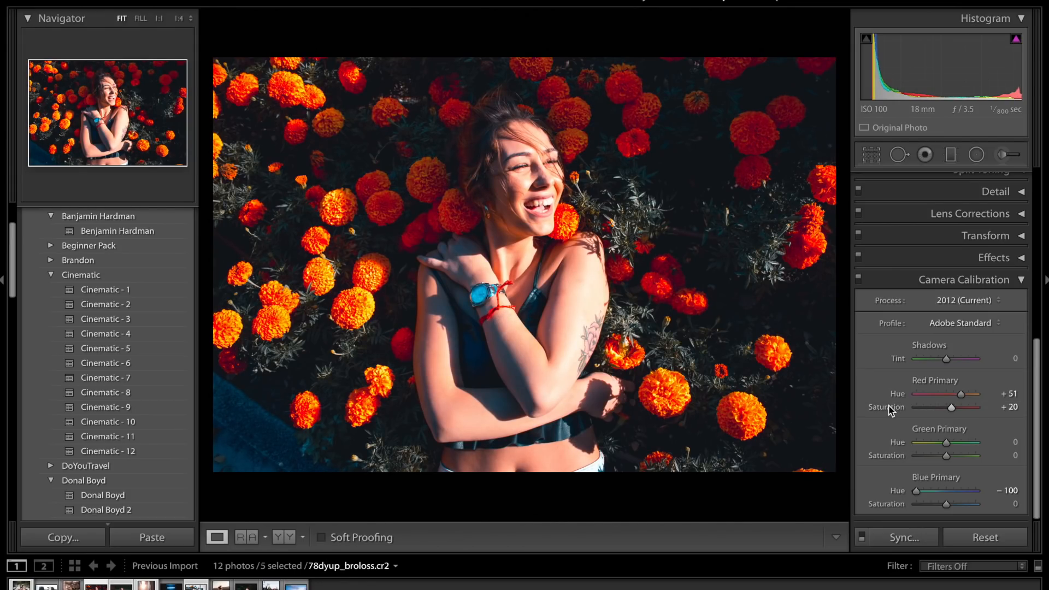
Collapse the open develop sections and review the sharpening and noise reduction settings in Detail.
{"action": "scroll", "coordinate": [977, 228], "scroll_direction": "up", "scroll_amount": 10}
{"action": "scroll", "coordinate": [977, 229], "scroll_direction": "up", "scroll_amount": 1}
{"action": "left_click", "coordinate": [994, 186]}
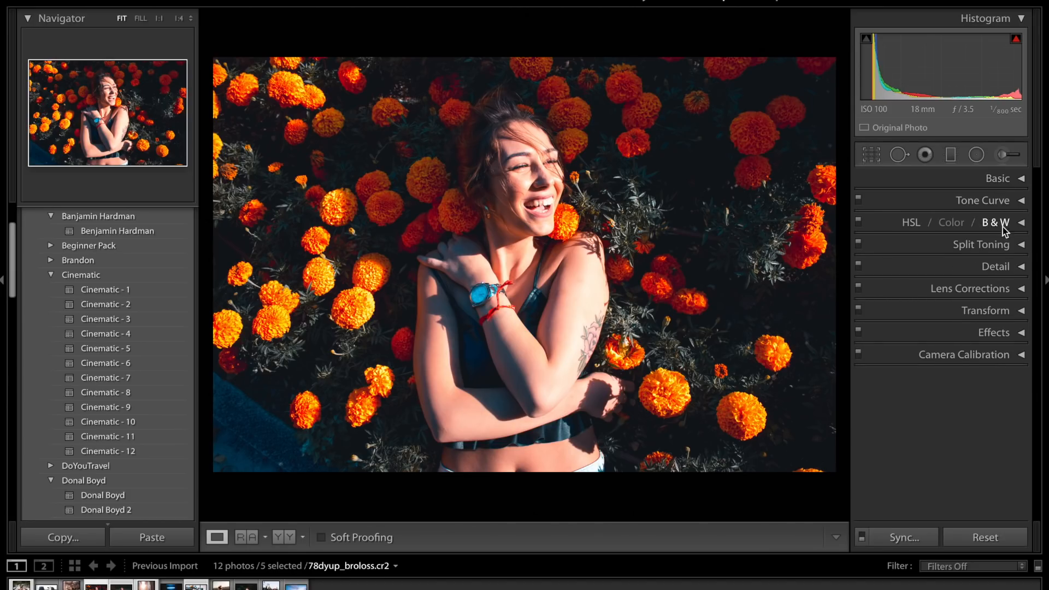
{"action": "left_click", "coordinate": [993, 266]}
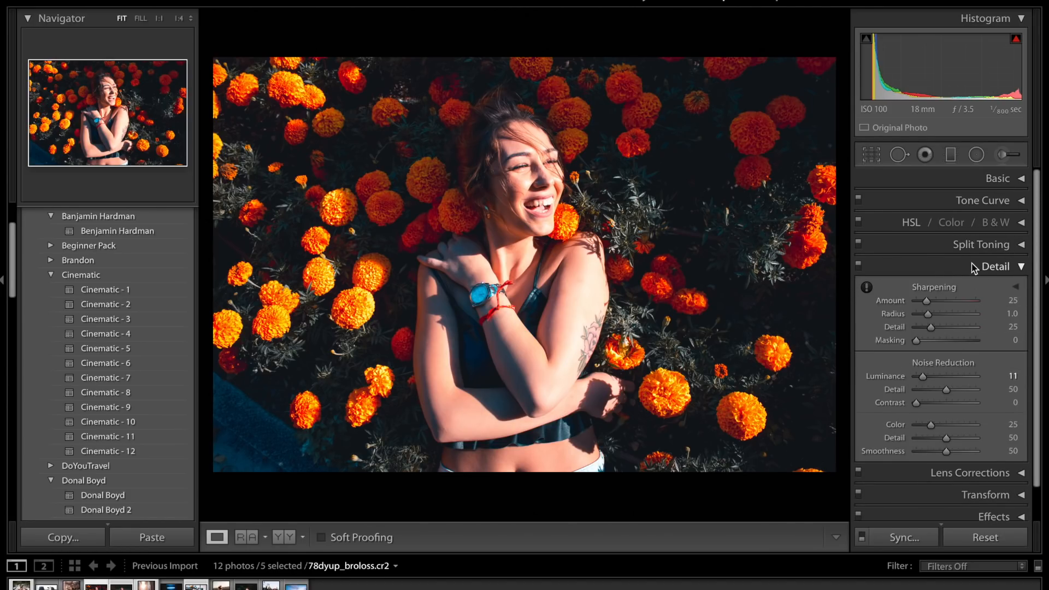
{"action": "left_click", "coordinate": [988, 266]}
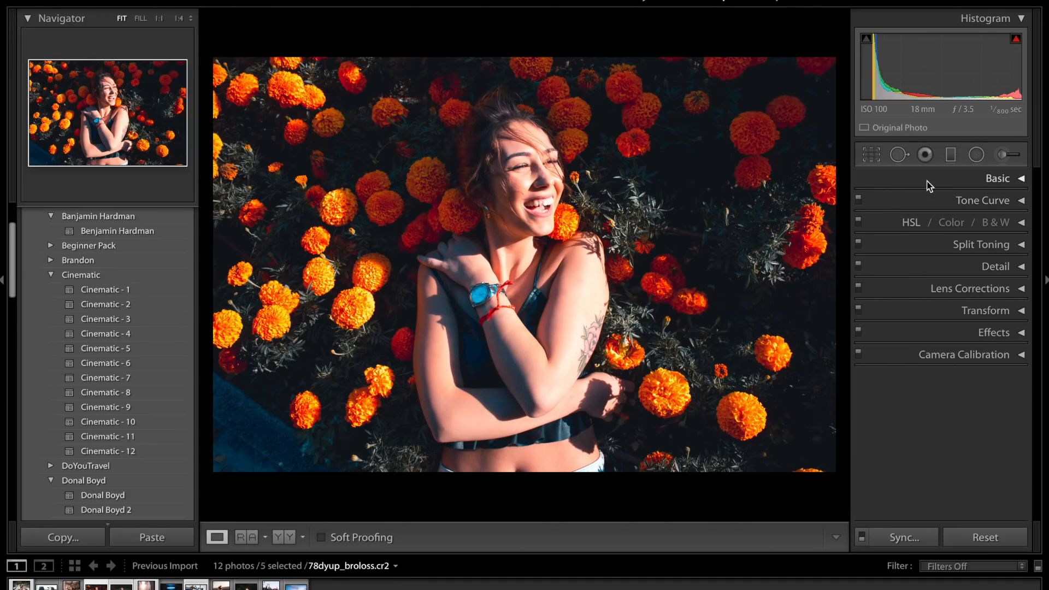
Paint over the woman's dark hair with the Adjustment Brush, using shadows 96 and exposure 0.44.
{"action": "left_click", "coordinate": [1000, 156]}
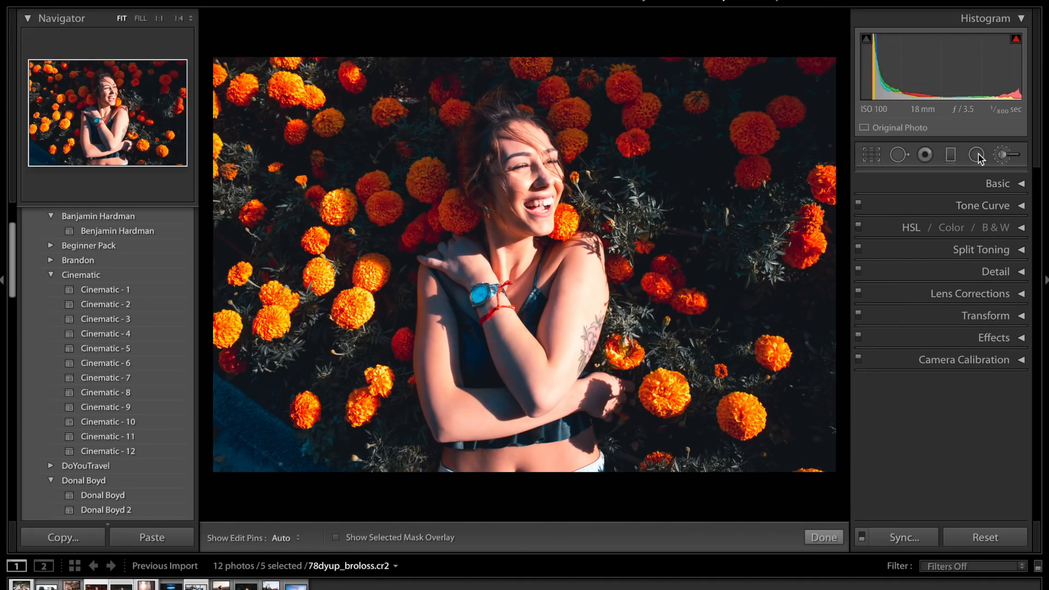
{"action": "mouse_move", "coordinate": [478, 127]}
{"action": "left_mouse_down"}
{"action": "mouse_move", "coordinate": [471, 164]}
{"action": "mouse_move", "coordinate": [486, 124]}
{"action": "mouse_move", "coordinate": [499, 120]}
{"action": "left_mouse_up"}
{"action": "left_click_drag", "start_coordinate": [959, 294], "coordinate": [979, 294]}
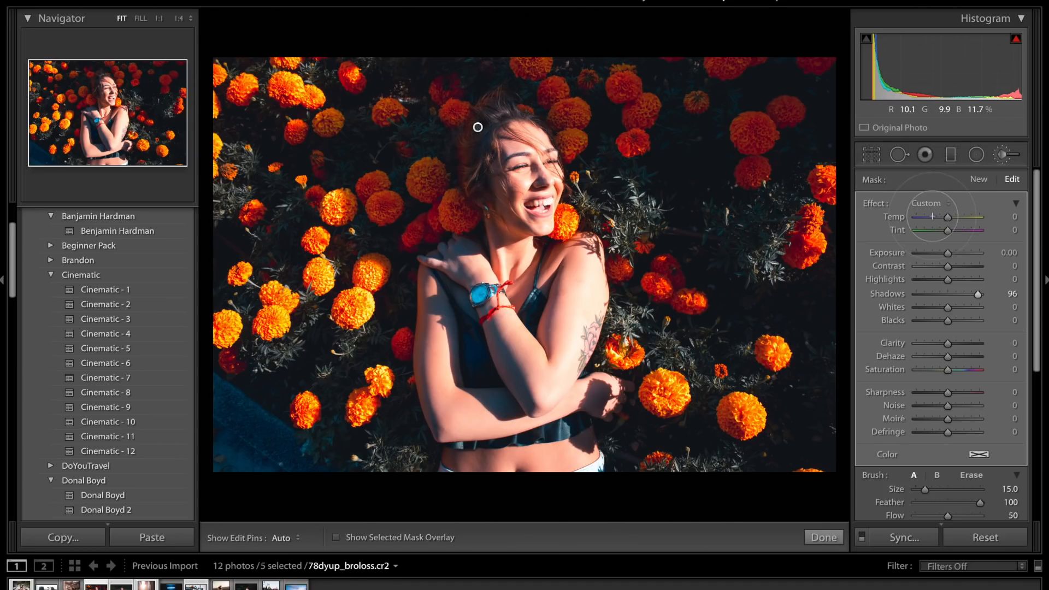
{"action": "left_click_drag", "start_coordinate": [954, 255], "coordinate": [964, 255]}
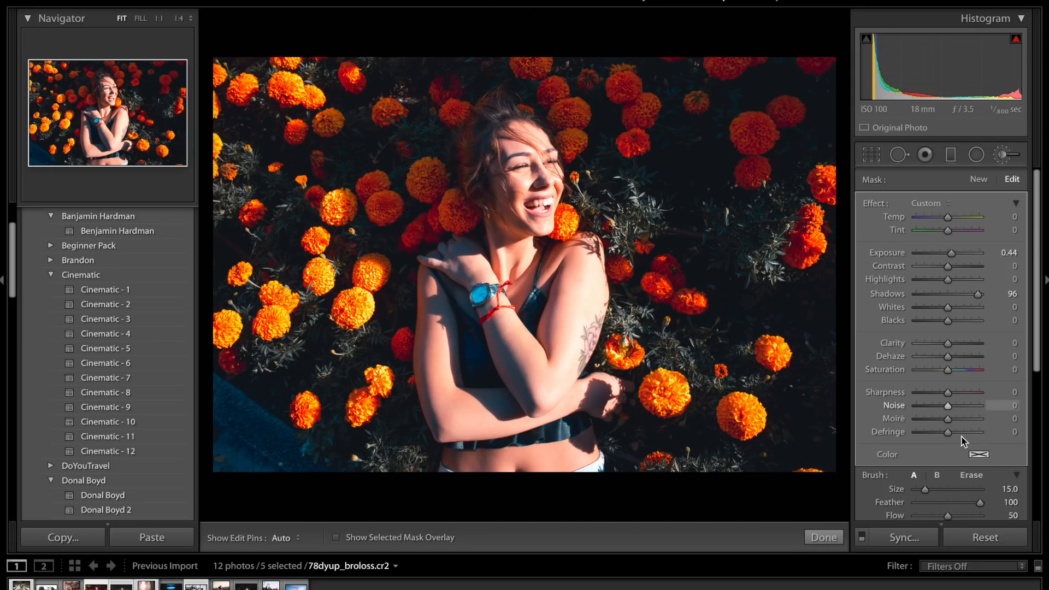
{"action": "left_click_drag", "start_coordinate": [948, 344], "coordinate": [956, 346]}
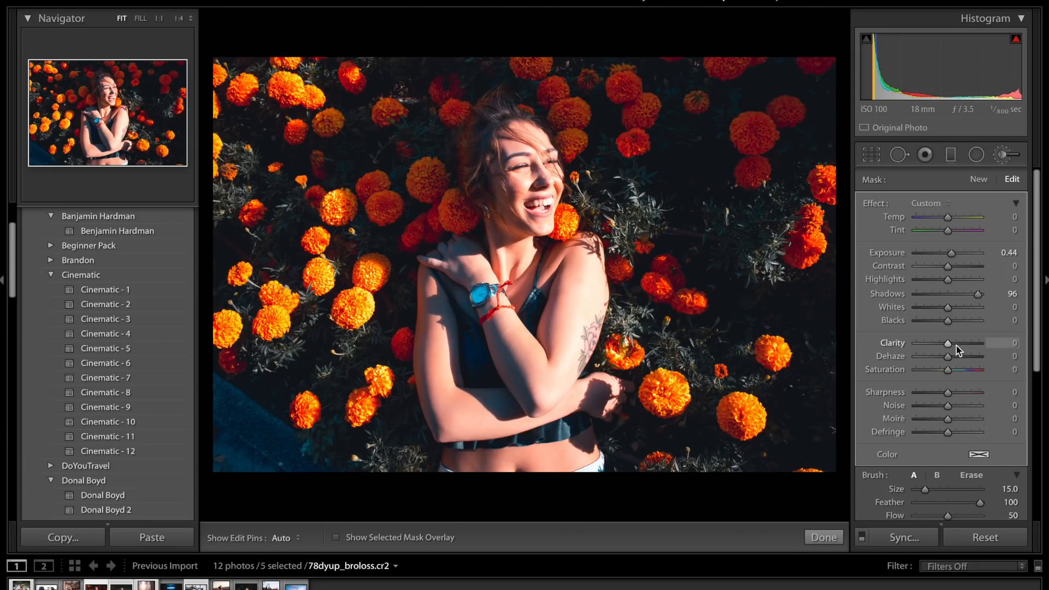
{"action": "left_click", "coordinate": [824, 538]}
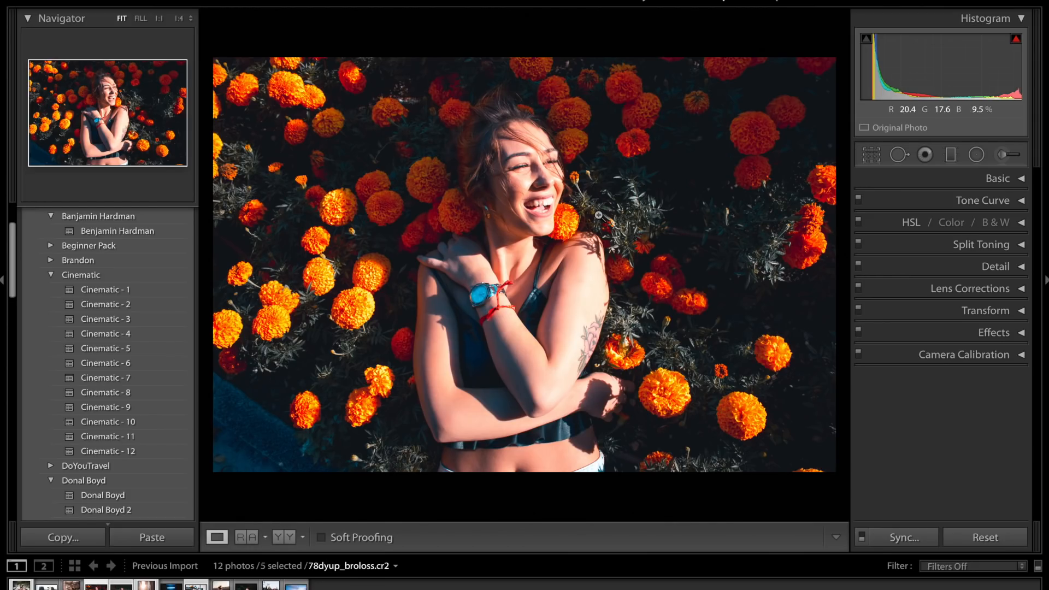
Set the portrait's clarity to +34 in the Basic adjustments and collapse them.
{"action": "left_click", "coordinate": [981, 176]}
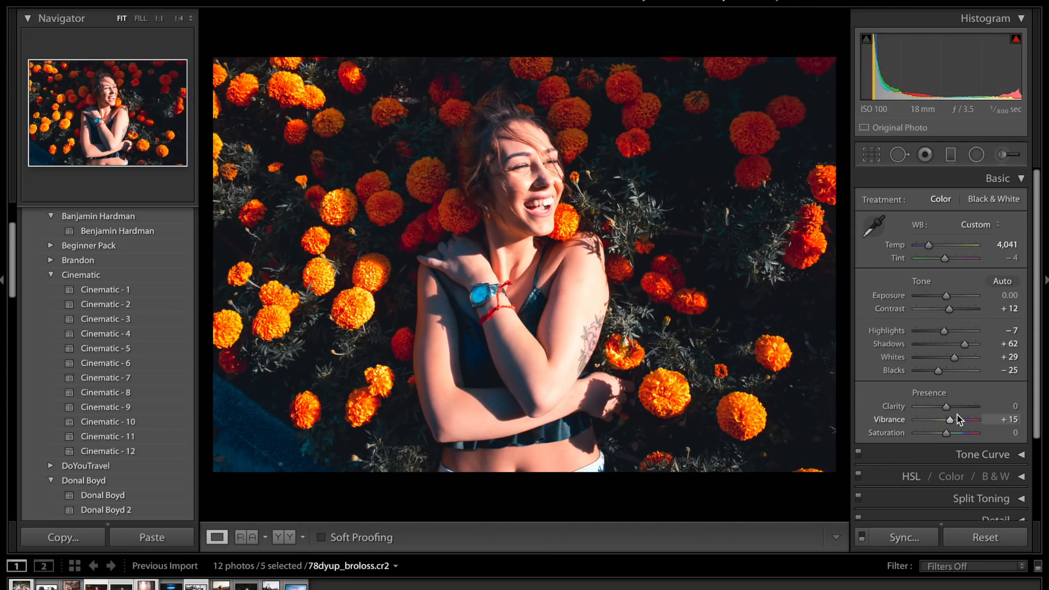
{"action": "left_click_drag", "start_coordinate": [947, 406], "coordinate": [957, 406]}
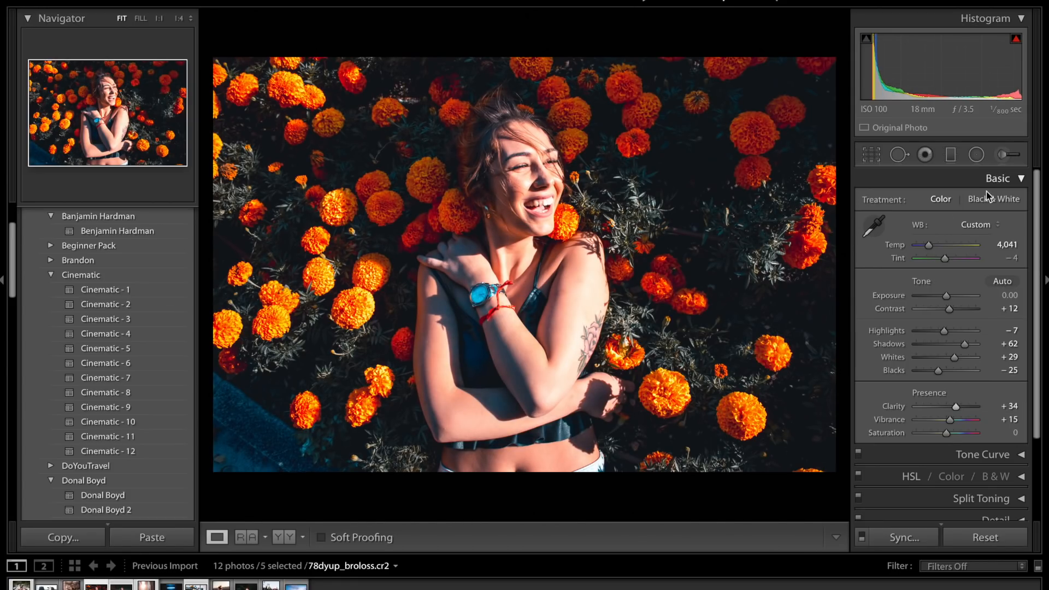
{"action": "left_click", "coordinate": [968, 181]}
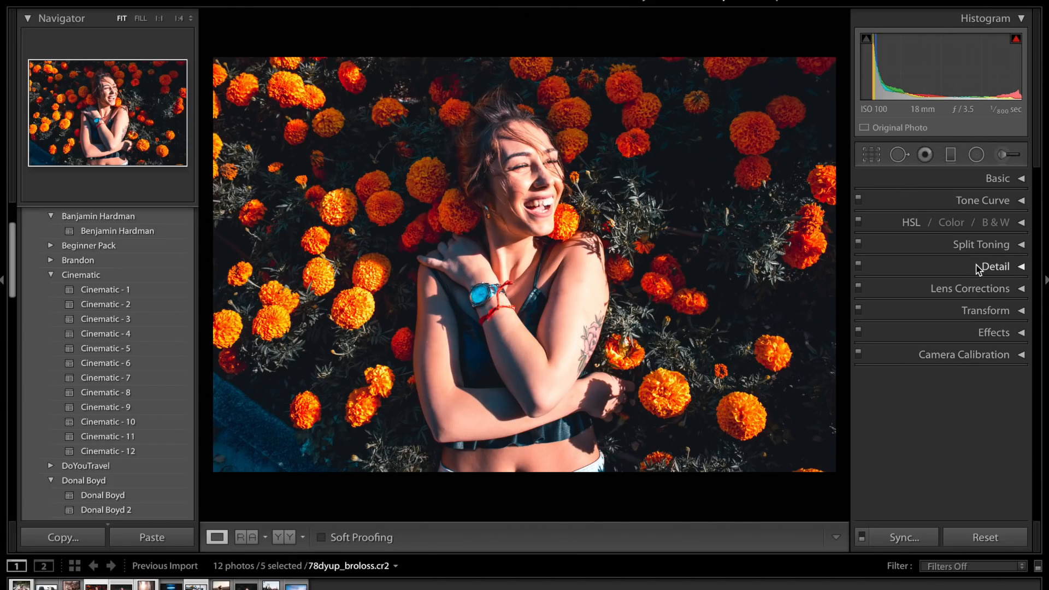
Expand the Split Toning settings, and slightly raise the black point of the RGB tone curve to fade the shadows.
{"action": "left_click", "coordinate": [969, 249]}
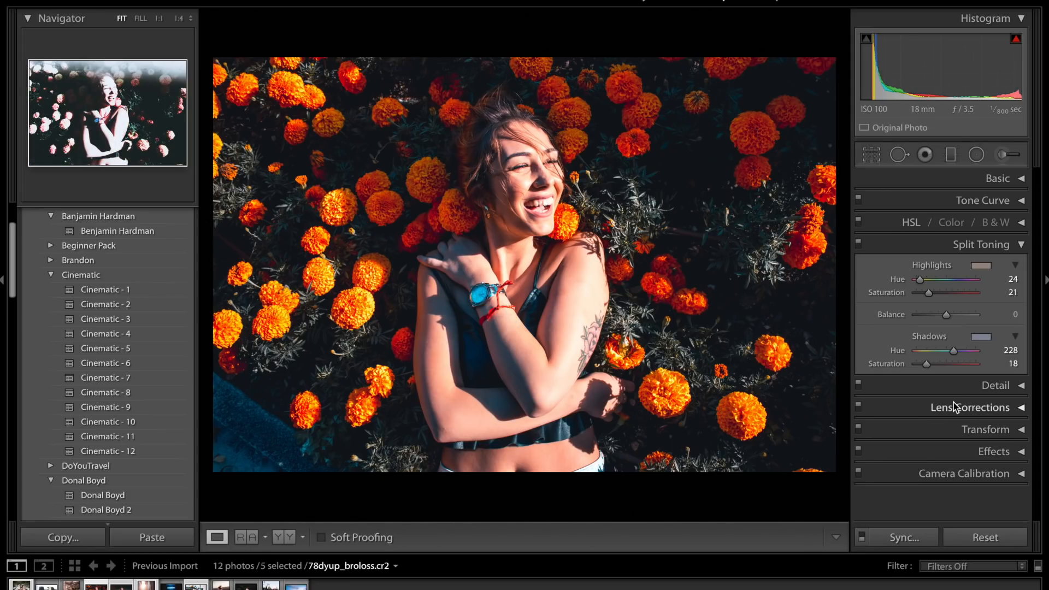
{"action": "key", "text": "super+Tab"}
{"action": "left_click", "coordinate": [992, 200]}
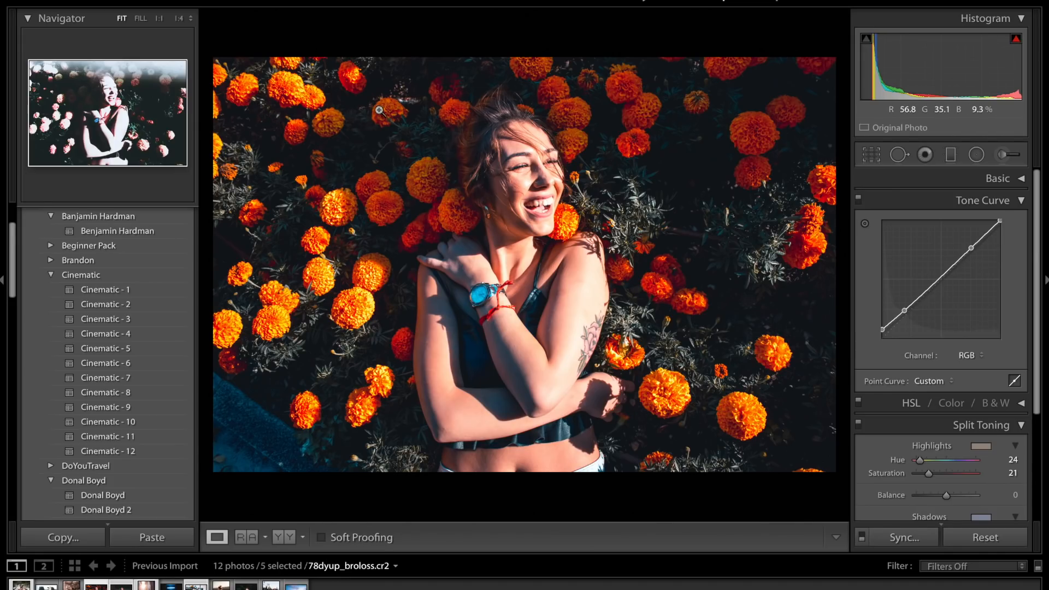
{"action": "mouse_move", "coordinate": [882, 329]}
{"action": "left_mouse_down"}
{"action": "mouse_move", "coordinate": [862, 365]}
{"action": "mouse_move", "coordinate": [897, 324]}
{"action": "mouse_move", "coordinate": [885, 334]}
{"action": "mouse_move", "coordinate": [882, 324]}
{"action": "left_mouse_up"}
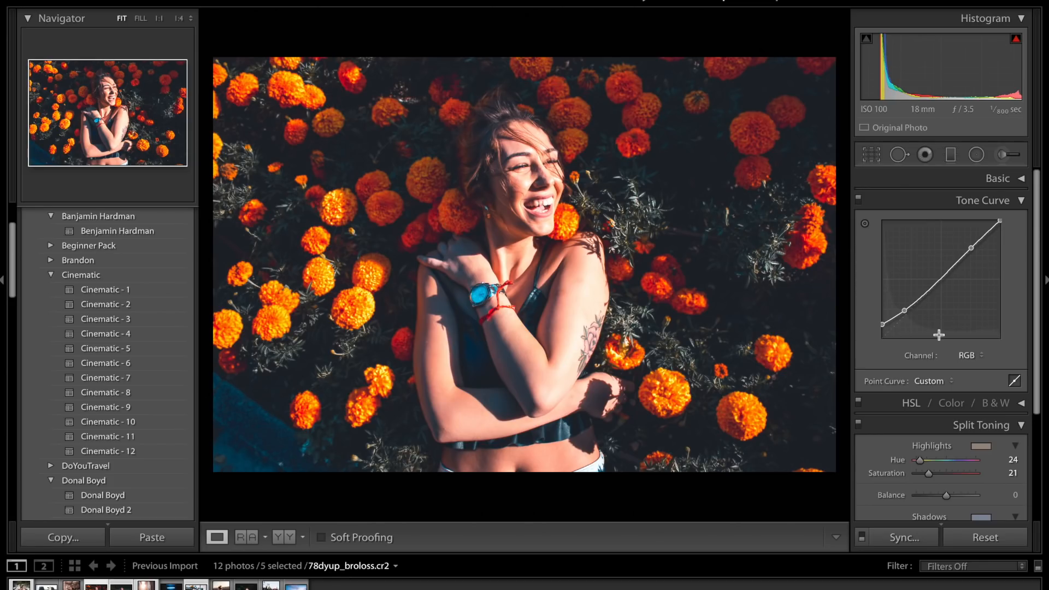
{"action": "left_click", "coordinate": [926, 201]}
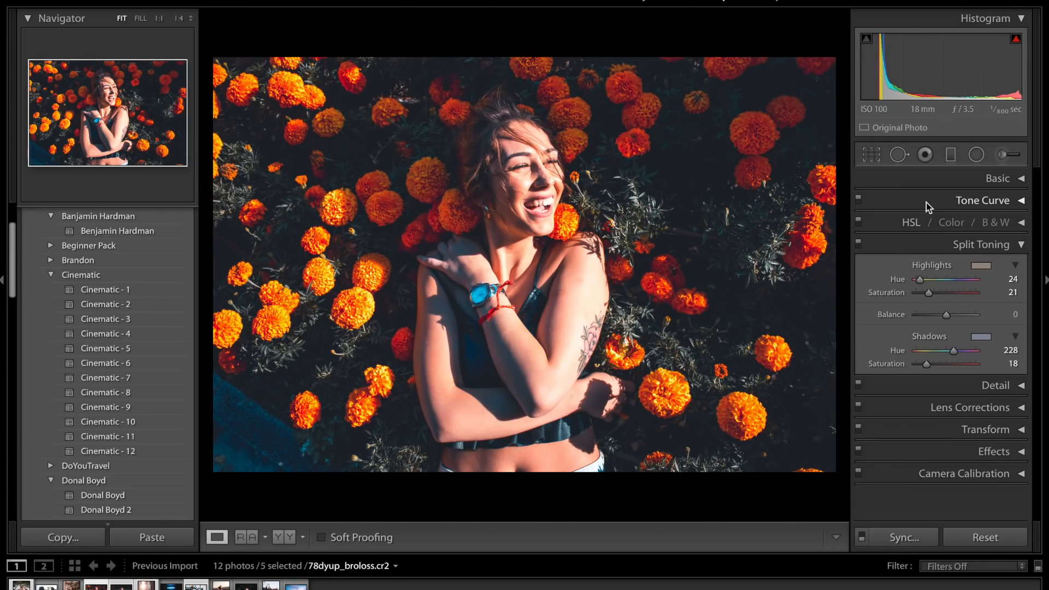
Compare the edited portrait with its original version and return to the edited view.
{"action": "key", "text": "backslash"}
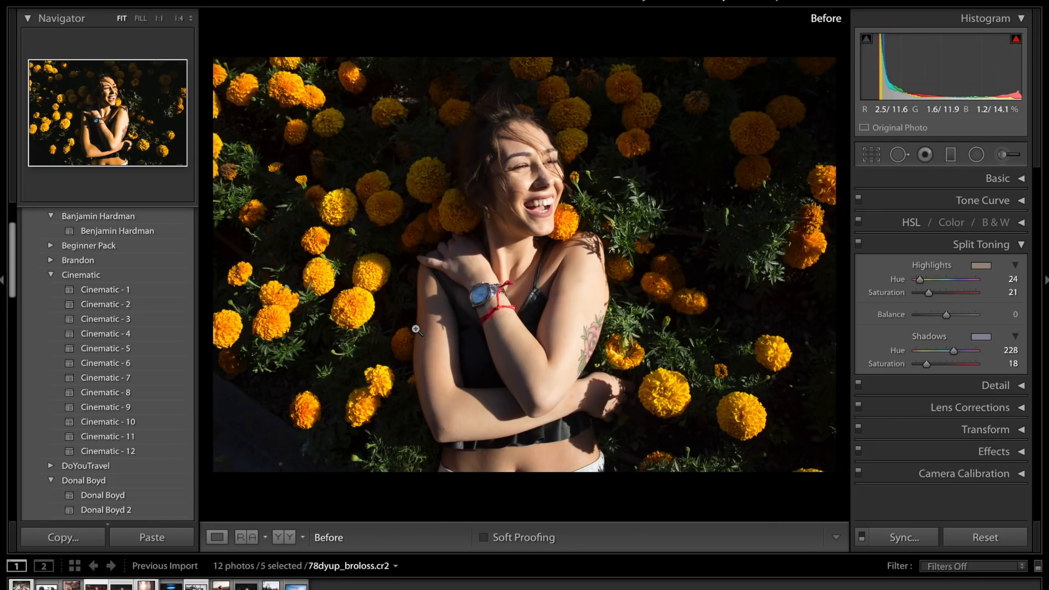
{"action": "key", "text": "backslash"}
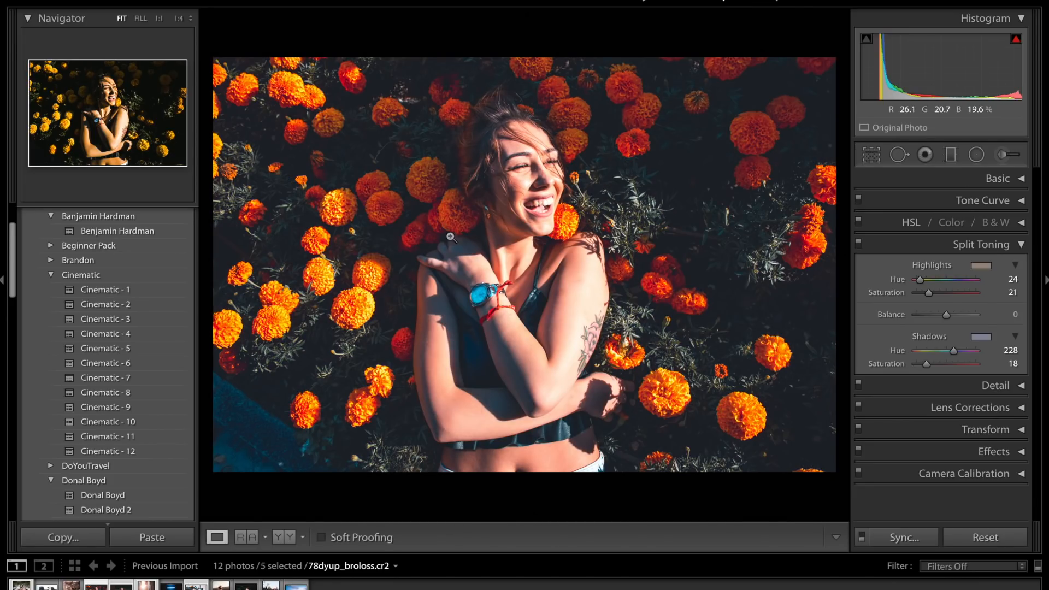